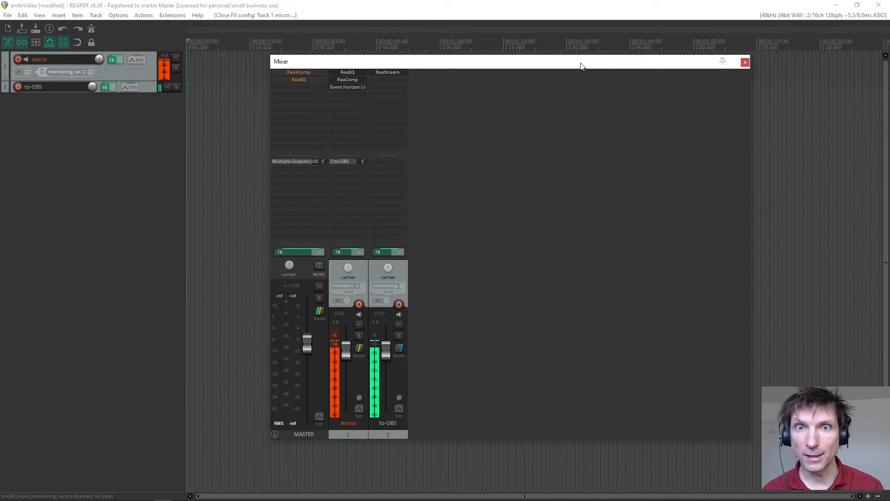
mouse_move(551, 64)
mouse_down()
mouse_move(555, 82)
mouse_move(552, 68)
mouse_up()
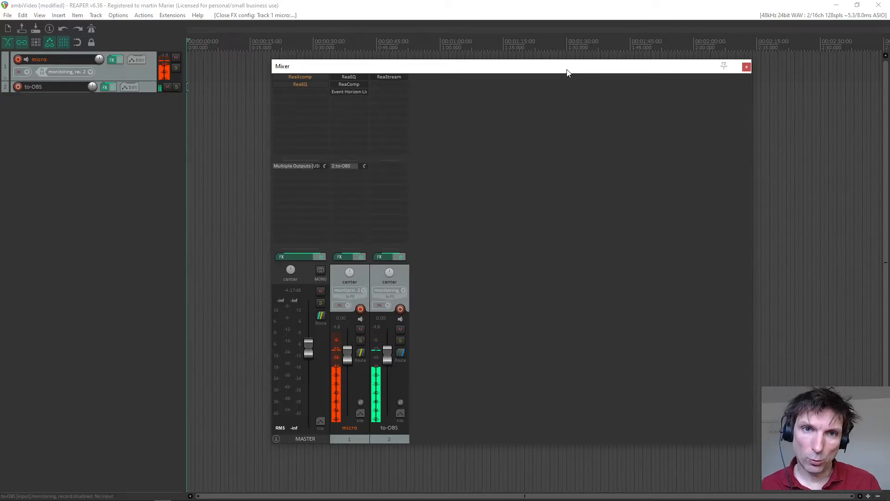
drag(566, 71, 579, 76)
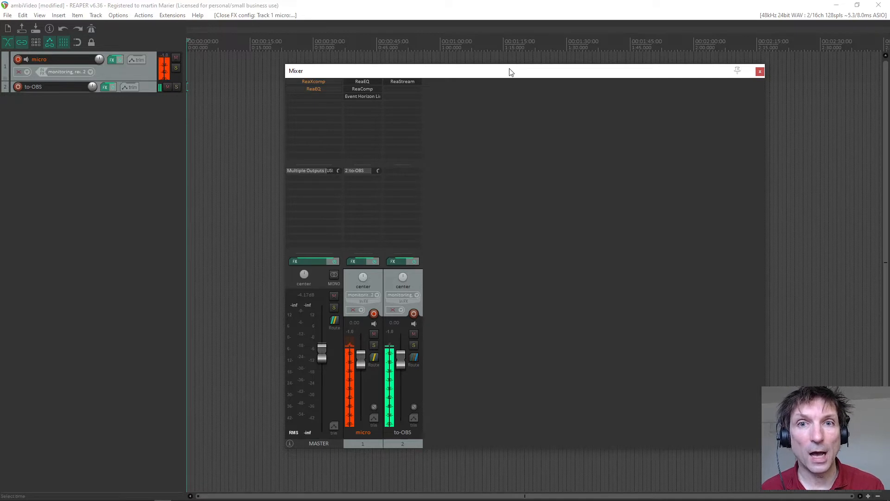
mouse_move(510, 70)
mouse_down()
mouse_move(509, 85)
mouse_move(502, 68)
mouse_up()
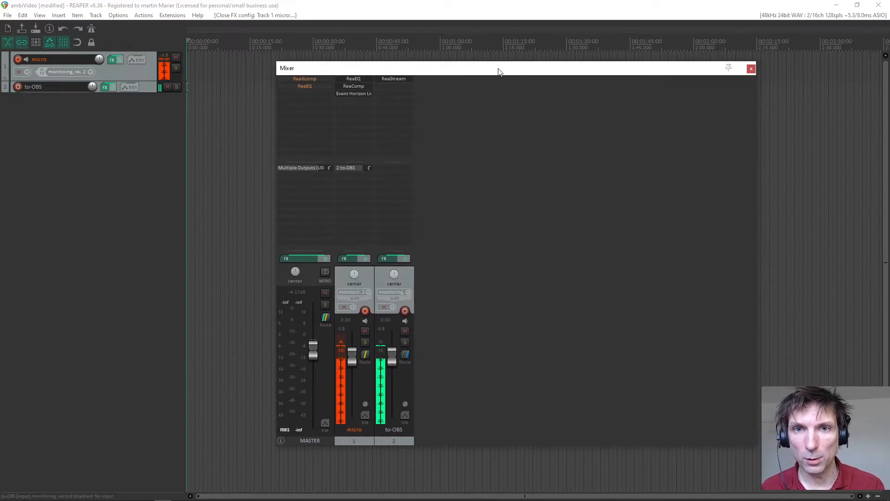
Remove the ReaXcomp and ReaEQ effects from the master track.
drag(497, 69, 440, 67)
alt+click(255, 73)
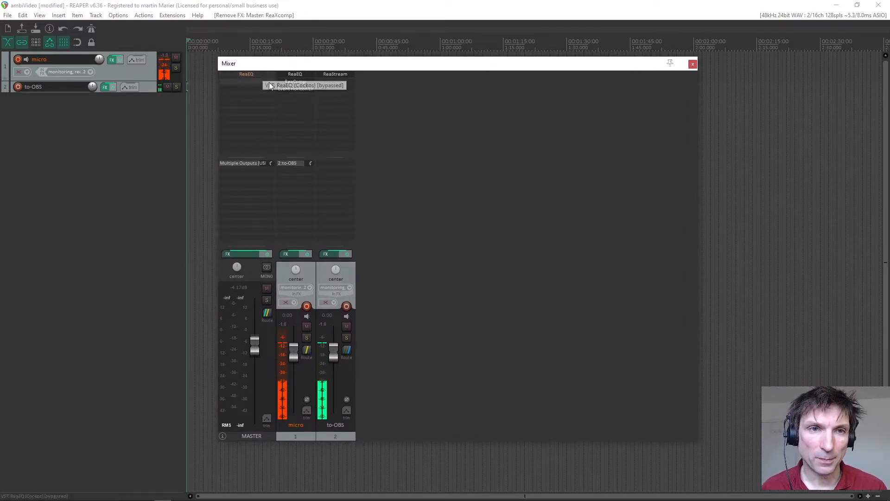
alt+click(265, 74)
drag(427, 65, 502, 66)
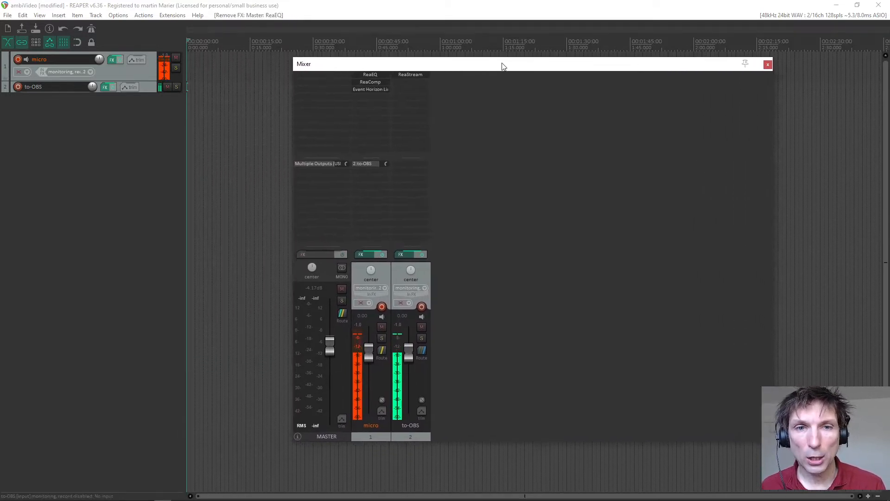
drag(427, 65, 389, 65)
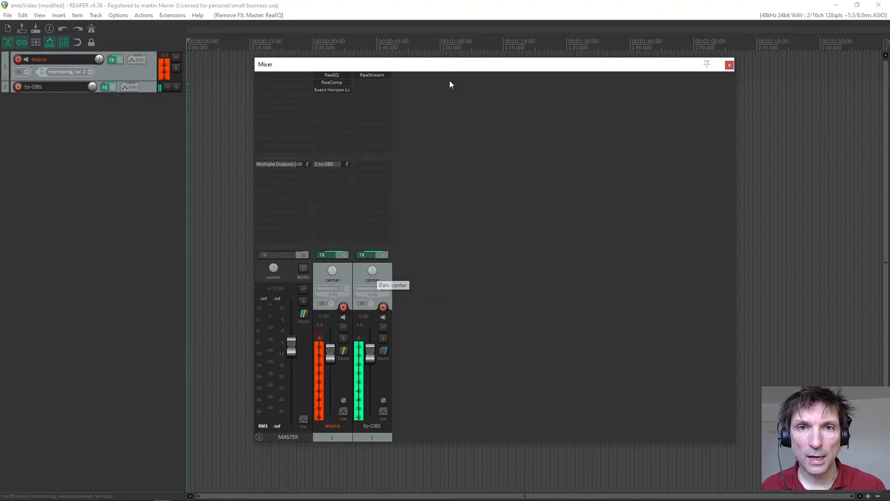
mouse_move(451, 68)
mouse_down()
mouse_move(456, 74)
mouse_move(439, 71)
mouse_move(450, 83)
mouse_move(443, 75)
mouse_up()
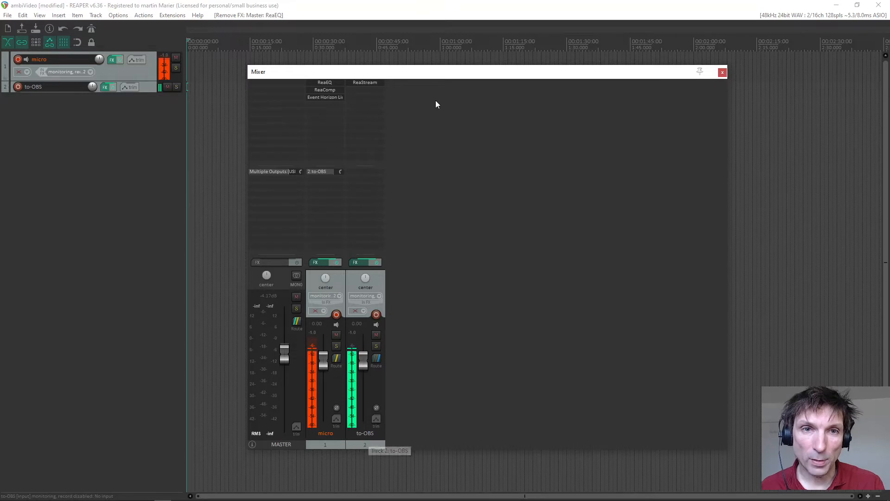
mouse_move(433, 78)
mouse_down()
mouse_move(479, 76)
mouse_move(449, 75)
mouse_up()
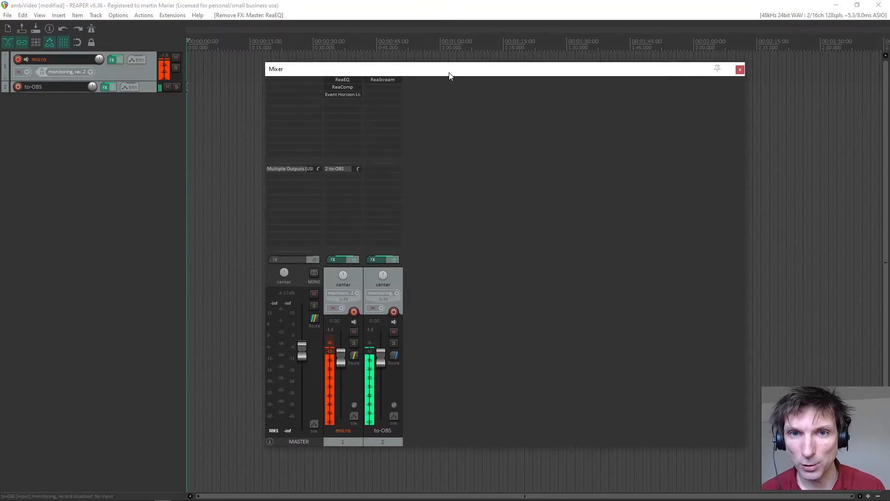
Switch to the Brave browser and view the IEM Plug-in Suite home page and its address, plugins.iem.at.
key(alt+Tab)
key(alt+Tab)
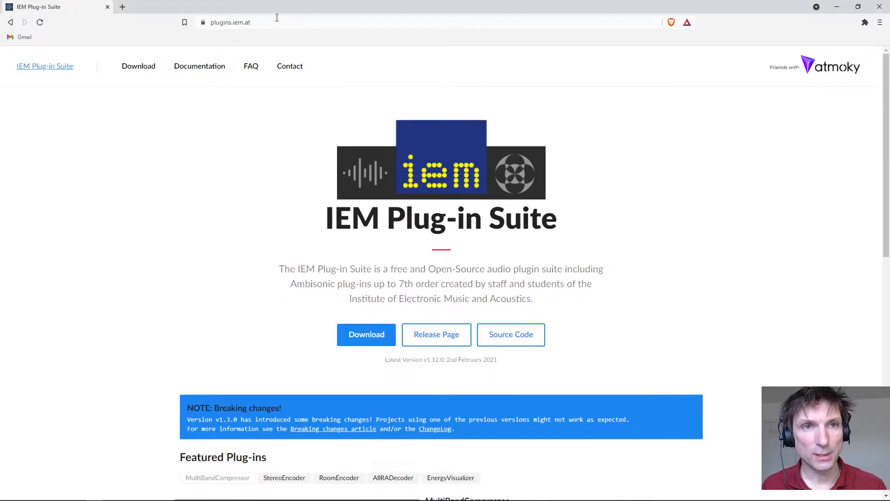
double_click(277, 18)
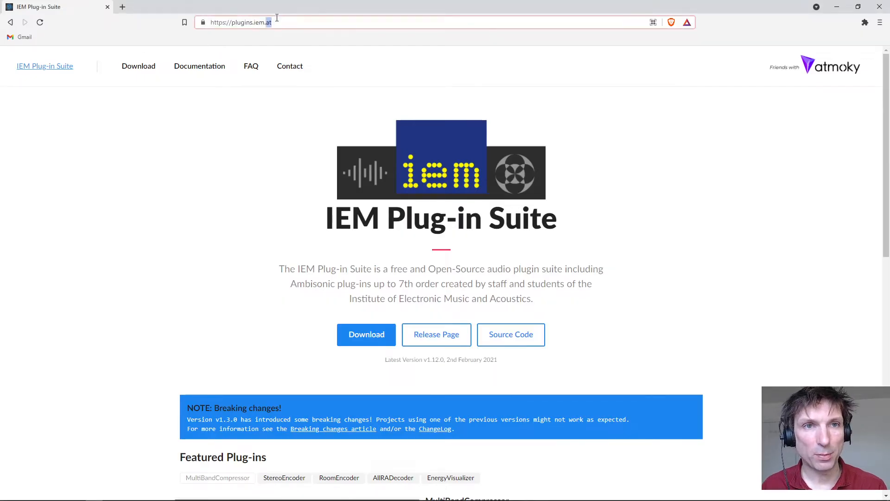
click(304, 24)
click(266, 178)
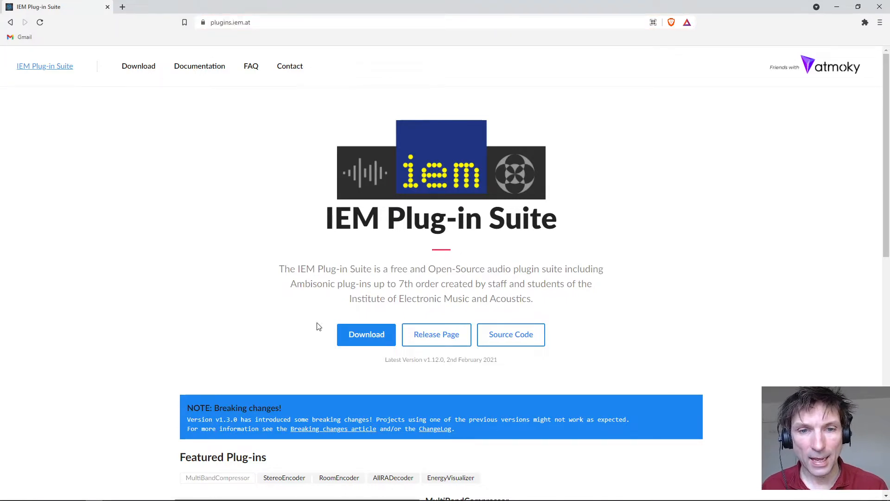
Open the BinauralDecoder entry in the plug-in descriptions of the IEM documentation.
click(201, 68)
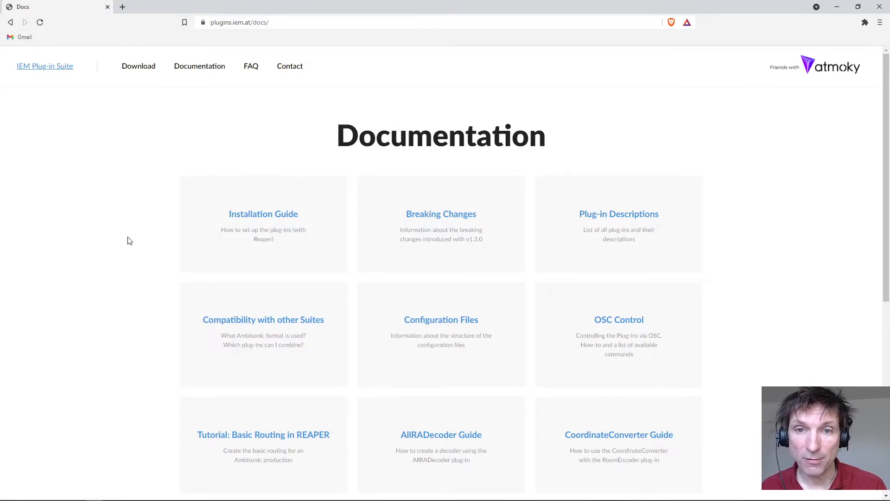
click(632, 218)
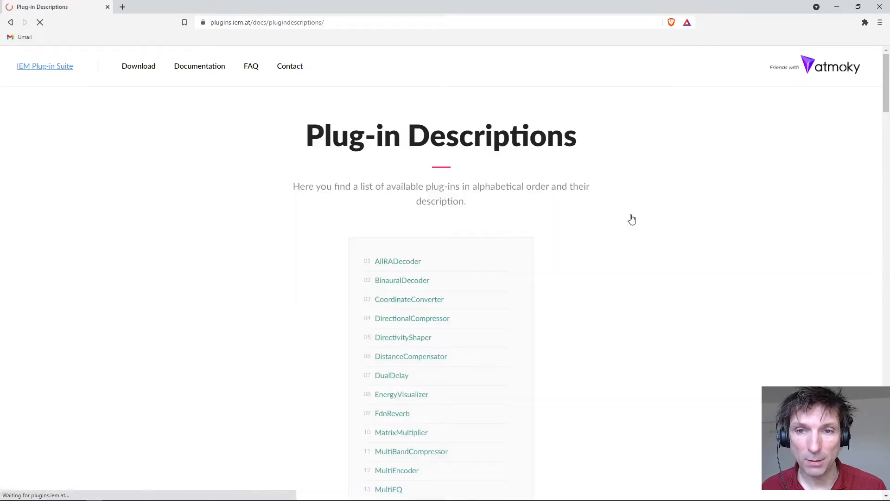
click(413, 281)
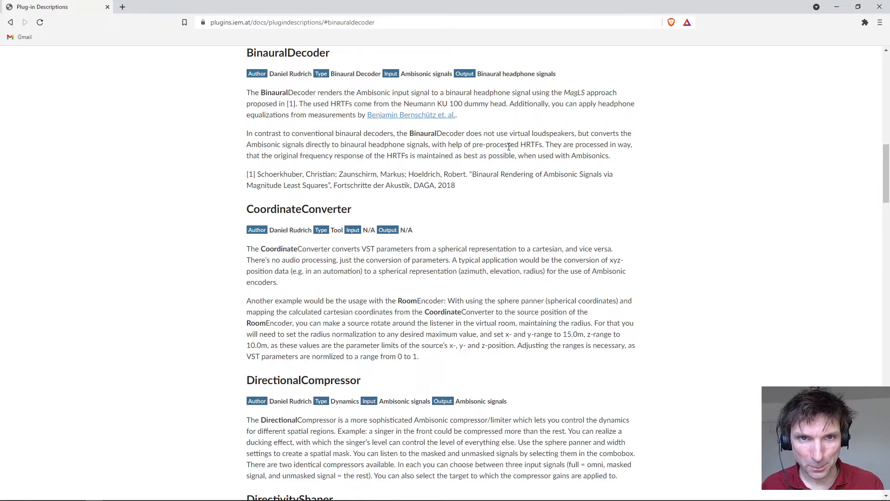
Import MixPre-003_Ambix.WAV from the 10-06-21 folder in File Explorer into the REAPER project as a new track.
key(alt+Tab)
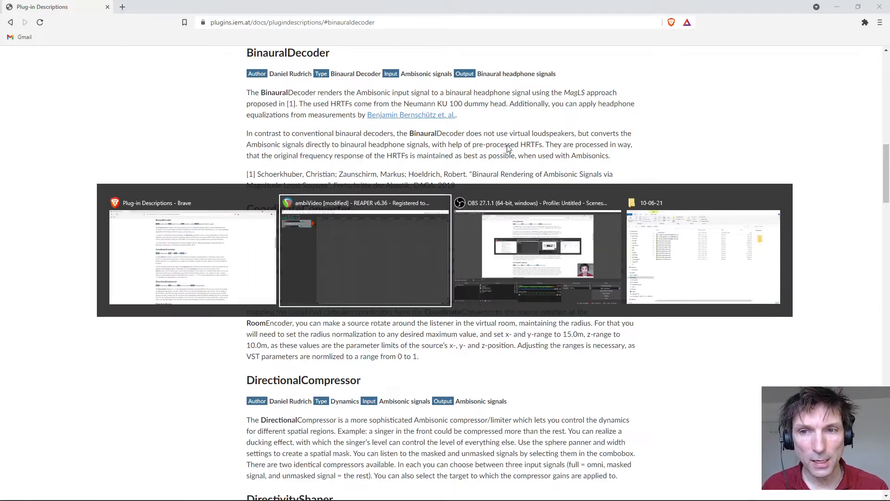
key(alt+Tab)
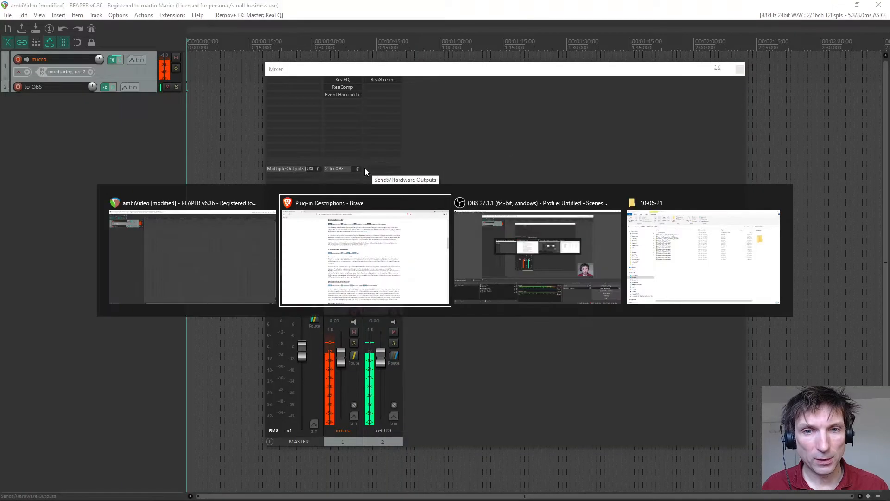
key(alt+Tab)
key(alt+Tab)
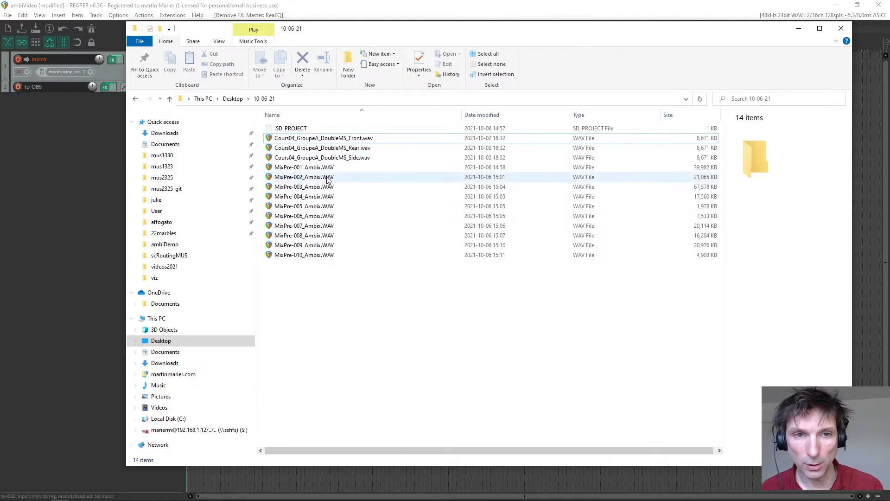
click(311, 188)
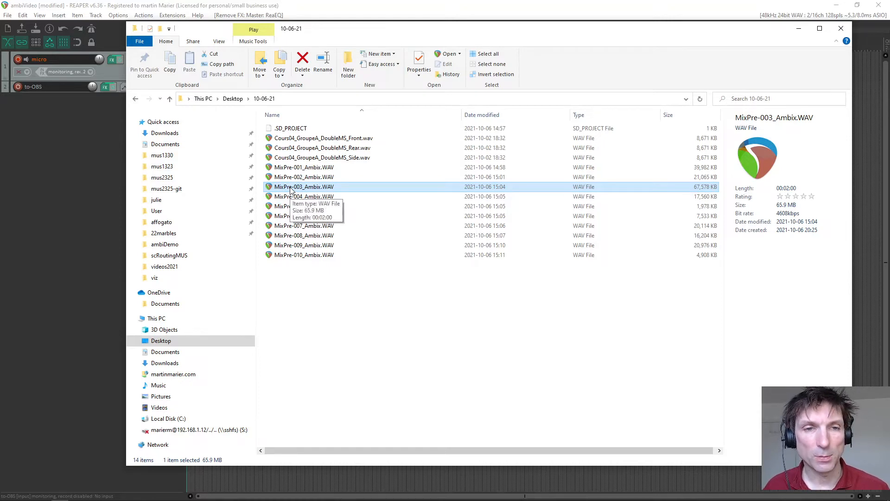
drag(281, 190, 73, 205)
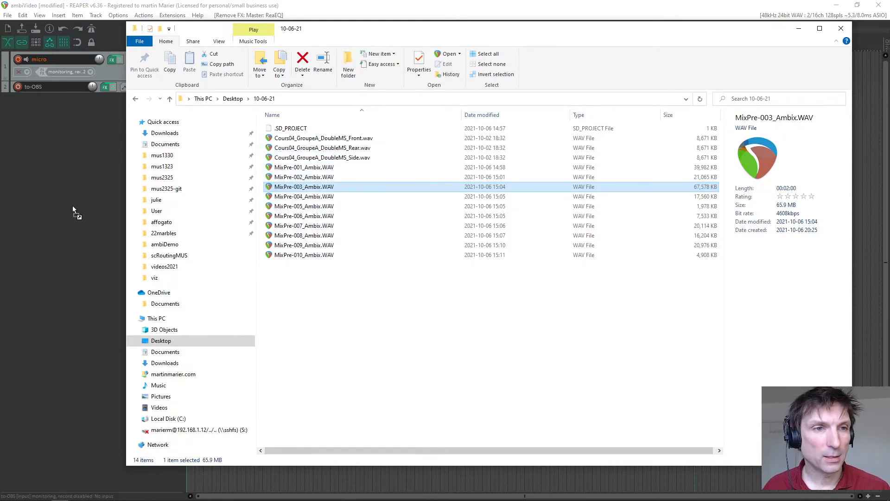
drag(66, 168, 68, 175)
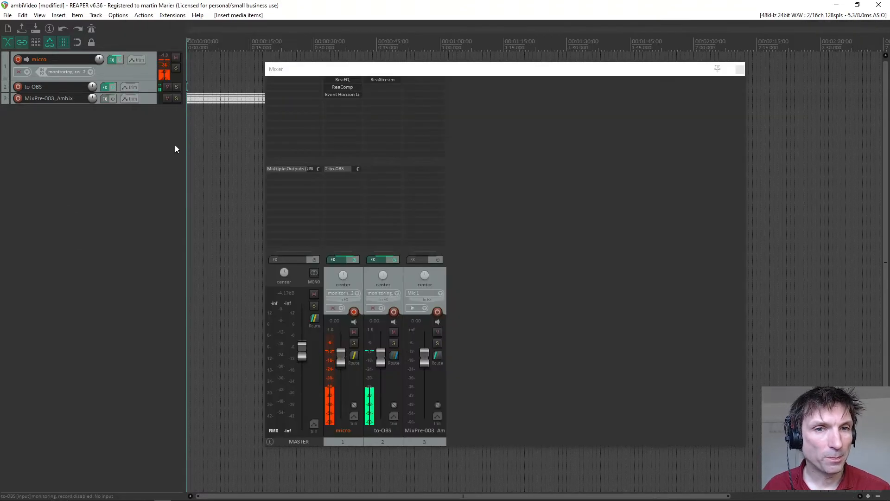
Enlarge the MixPre-003_Ambix track and trim about 50 seconds off the clip's opening, with the remainder starting at time zero.
click(739, 70)
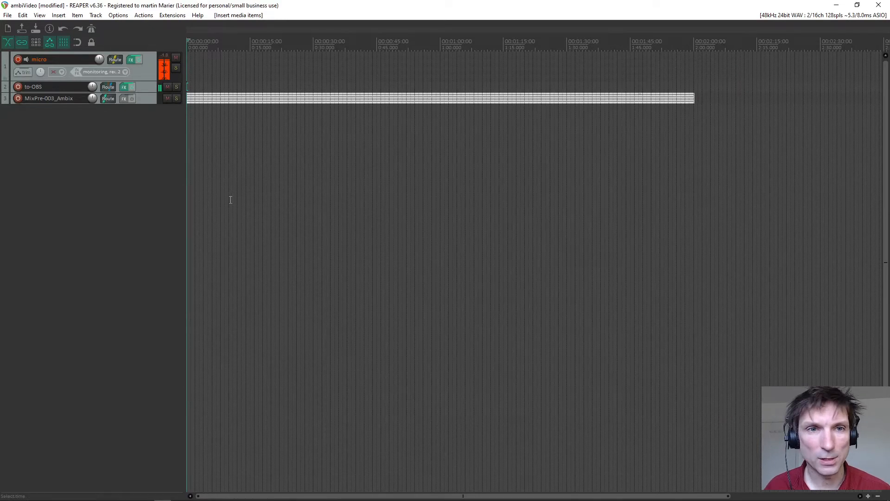
drag(113, 103, 113, 265)
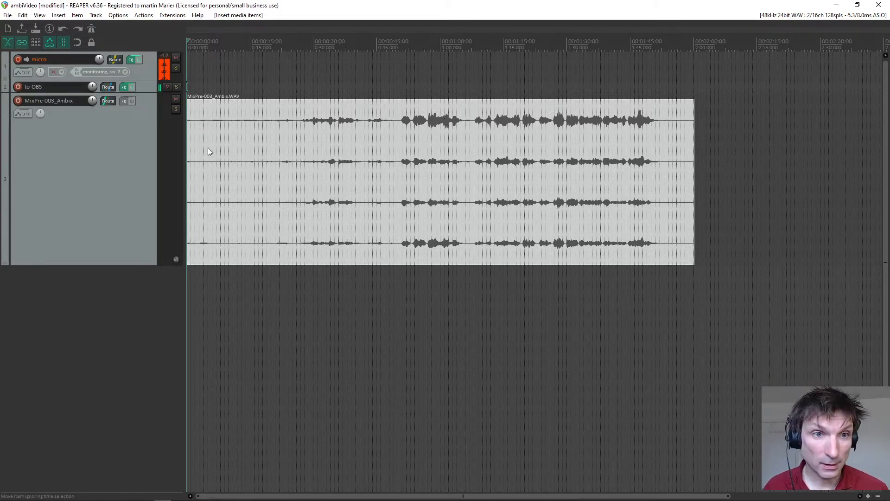
drag(188, 156, 282, 181)
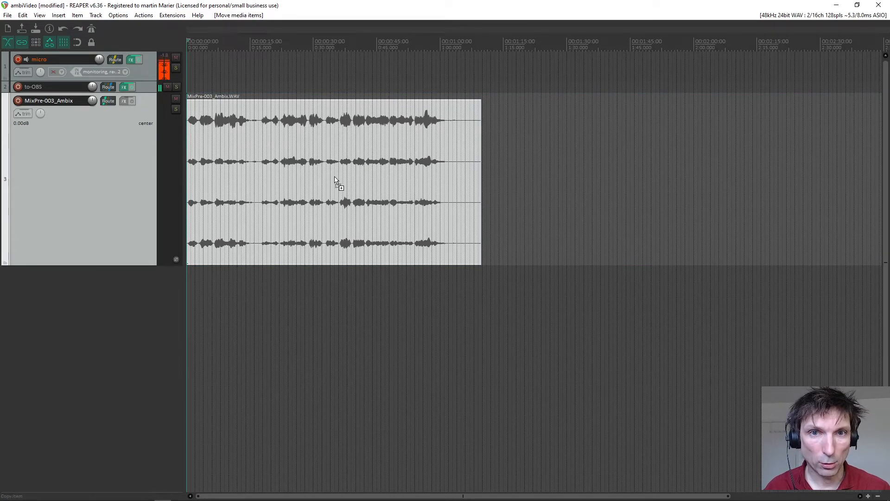
Add the IEM BinauralDecoder plug-in to the MixPre-003_Ambix track, filtering all plug-ins by "iem".
key(ctrl+m)
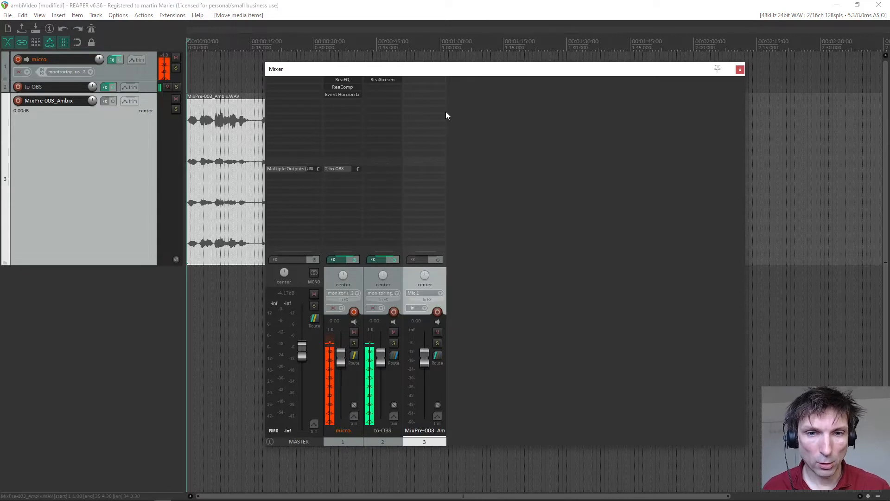
double_click(417, 80)
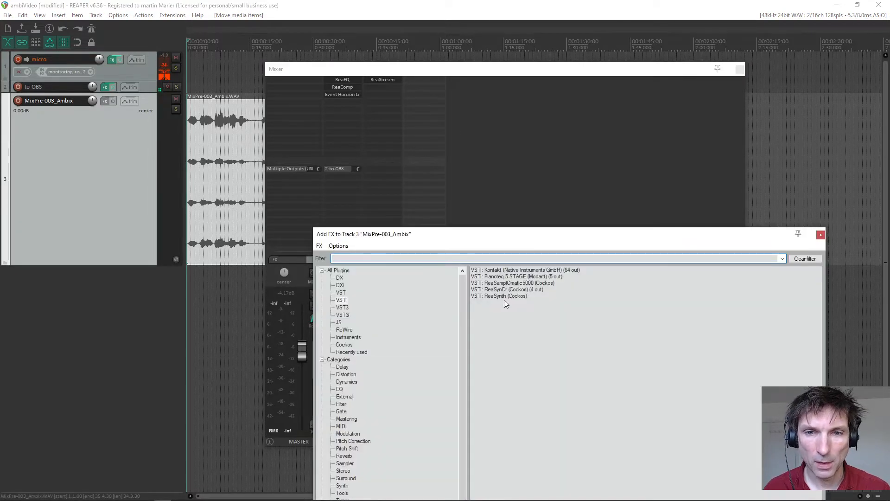
drag(492, 239, 503, 101)
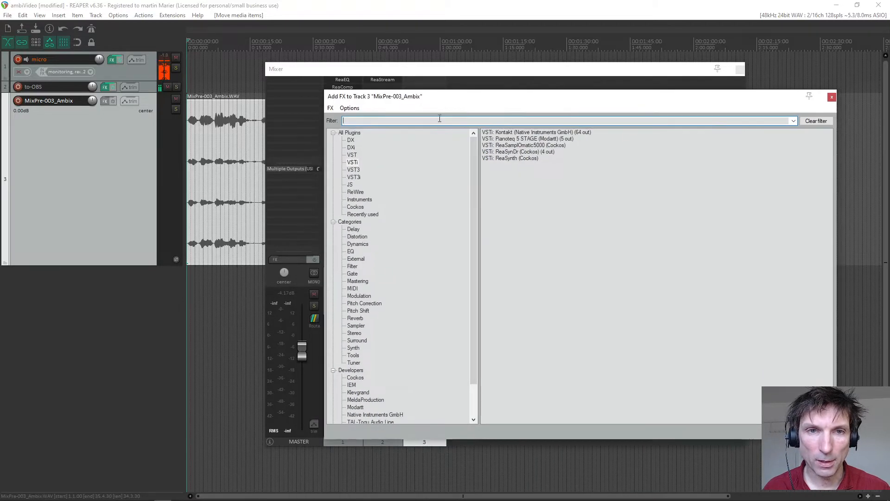
text(ie)
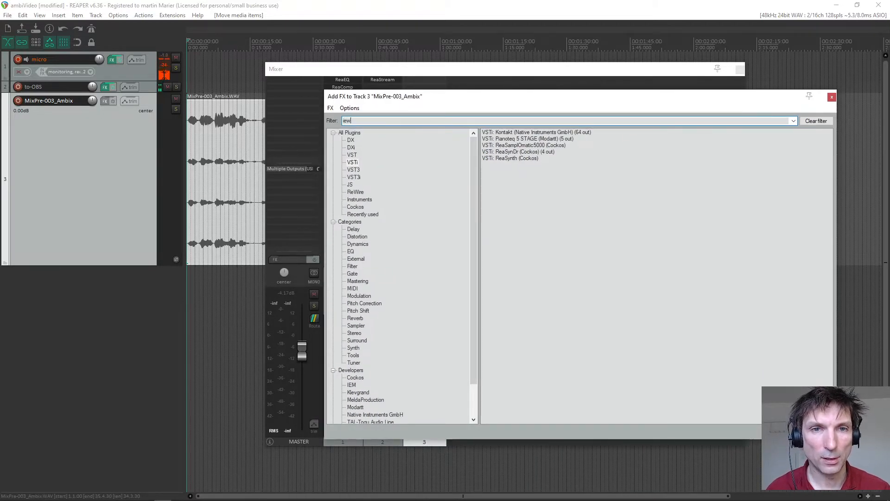
text(m)
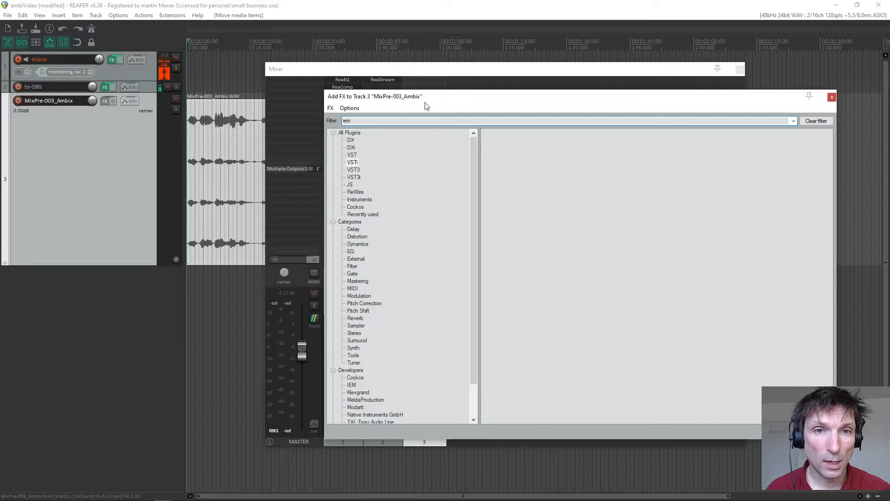
click(349, 133)
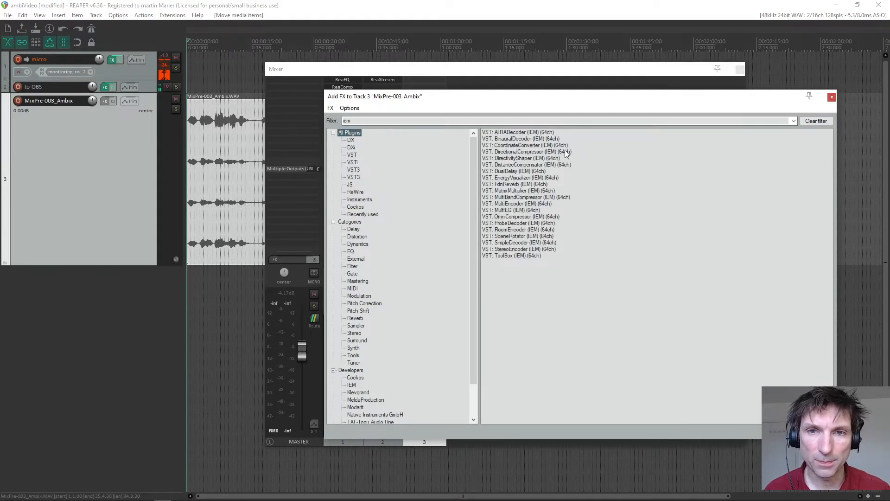
click(520, 139)
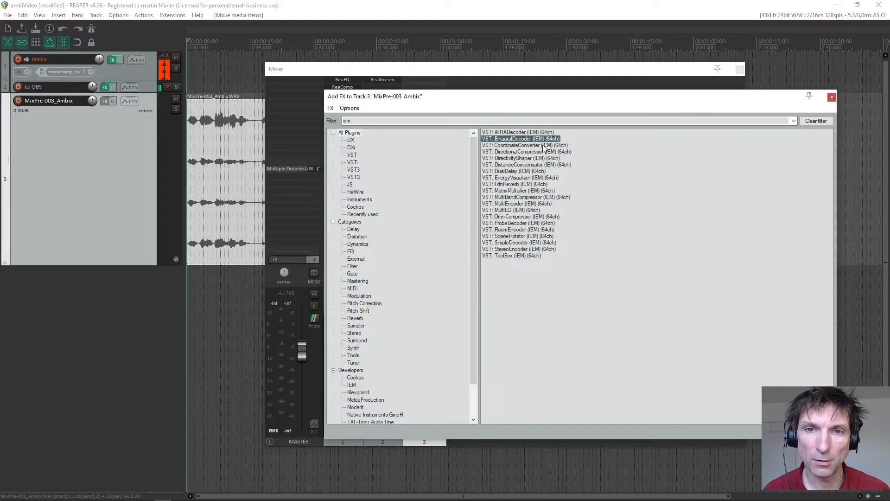
double_click(522, 139)
Set the BinauralDecoder's input normalization to SN3D.
drag(145, 37, 619, 131)
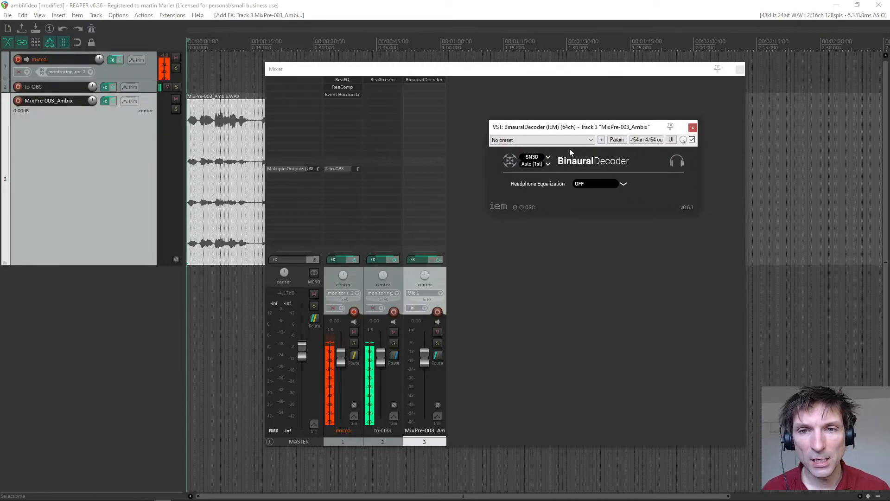
click(547, 158)
click(536, 186)
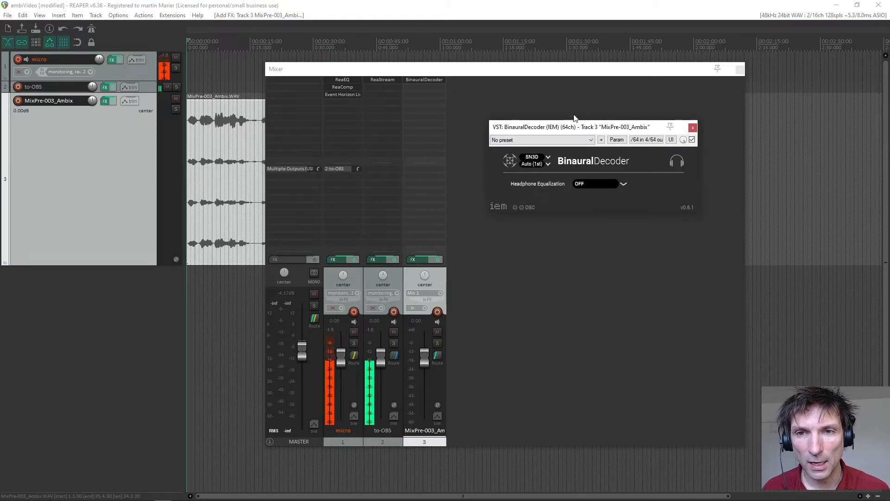
Set the BinauralDecoder's headphone equalization to Sennheiser-HD600.
drag(576, 129, 555, 96)
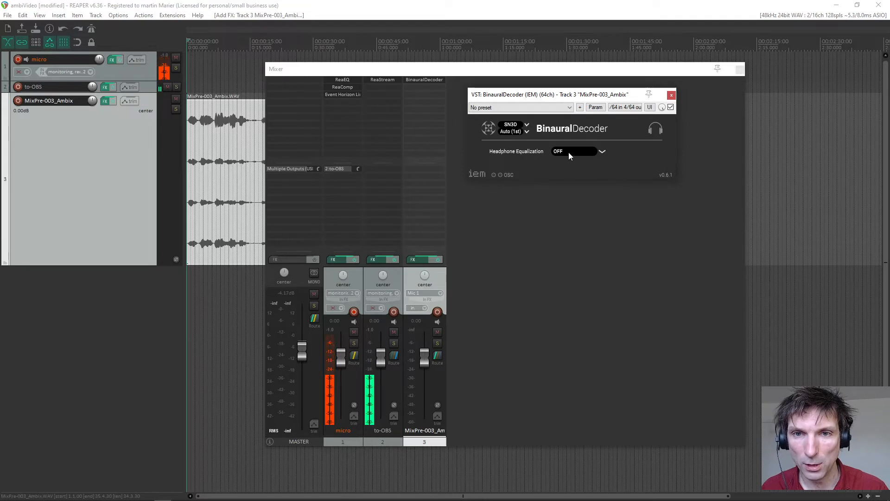
click(594, 152)
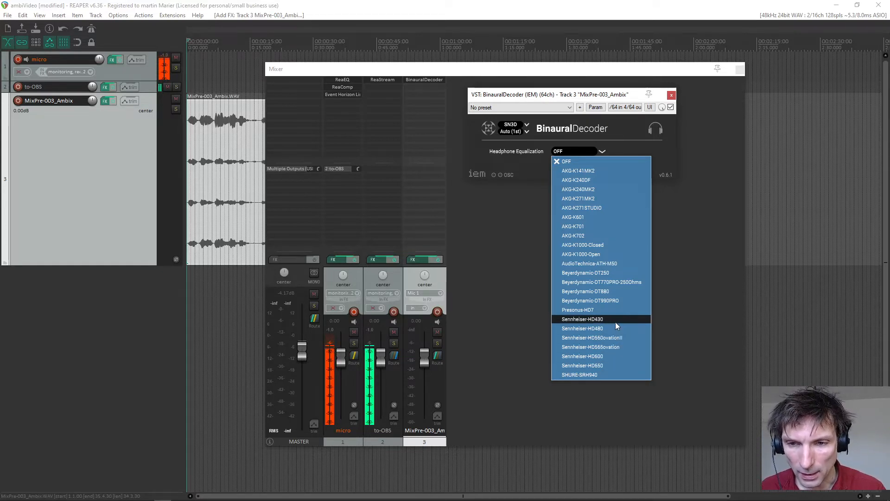
click(618, 355)
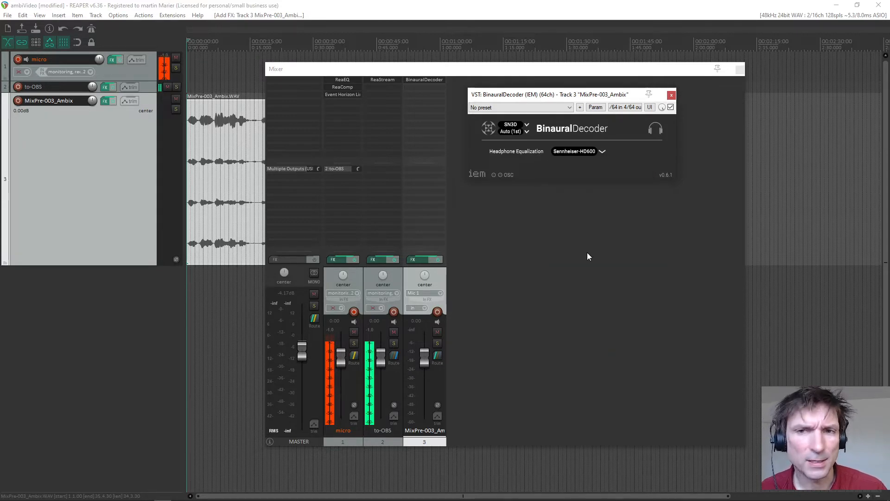
Close the BinauralDecoder window and move the mixer clear of the clip's opening section.
drag(518, 100, 549, 117)
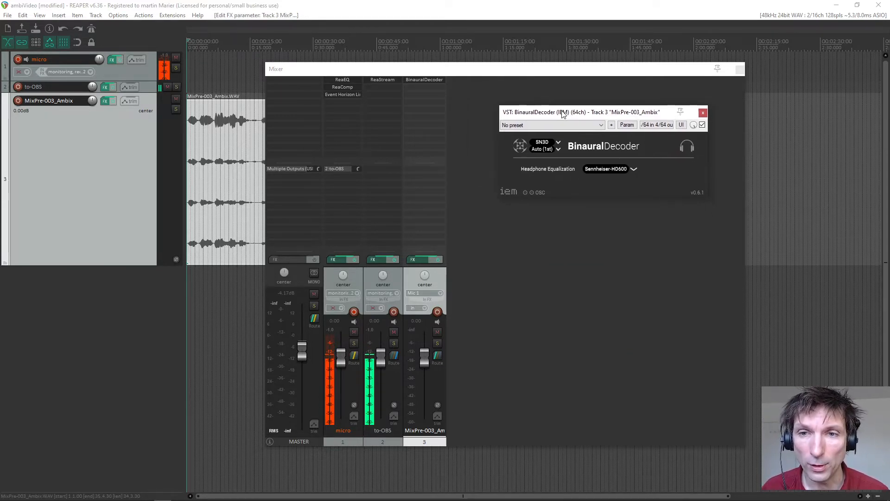
click(702, 112)
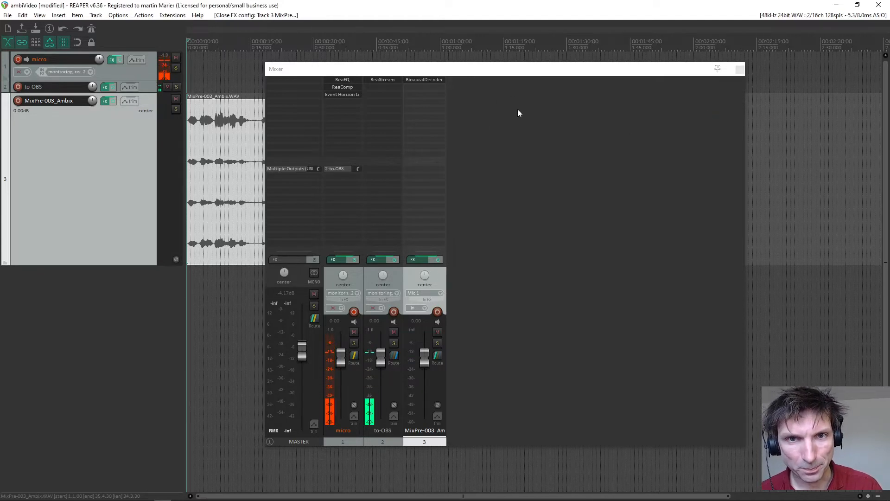
drag(462, 73, 590, 103)
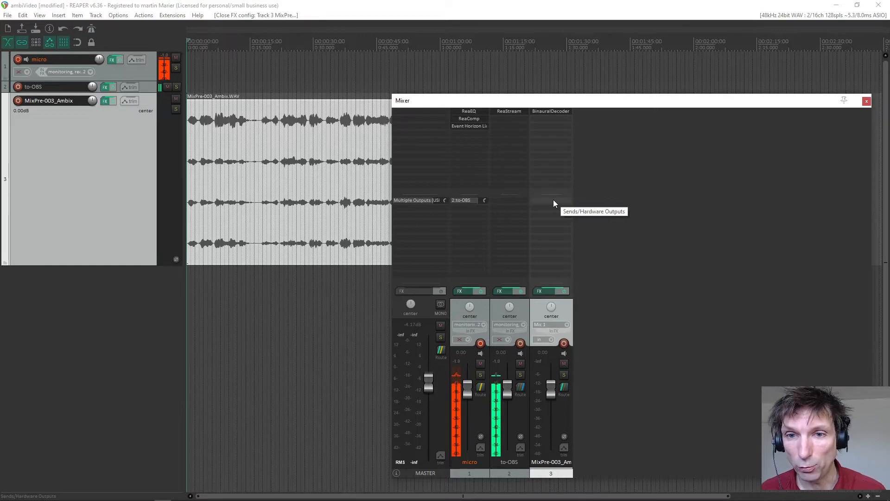
Recheck the BinauralDecoder settings and play a short stretch of the MixPre-003_Ambix recording.
click(550, 111)
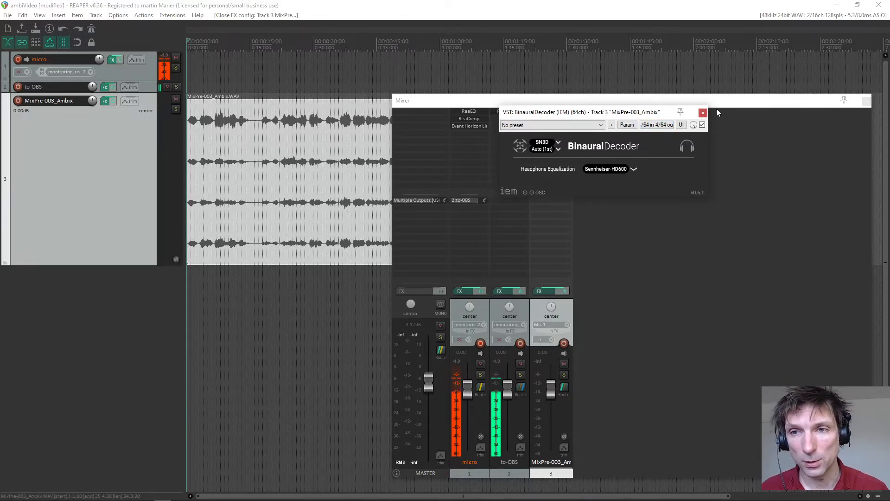
click(703, 112)
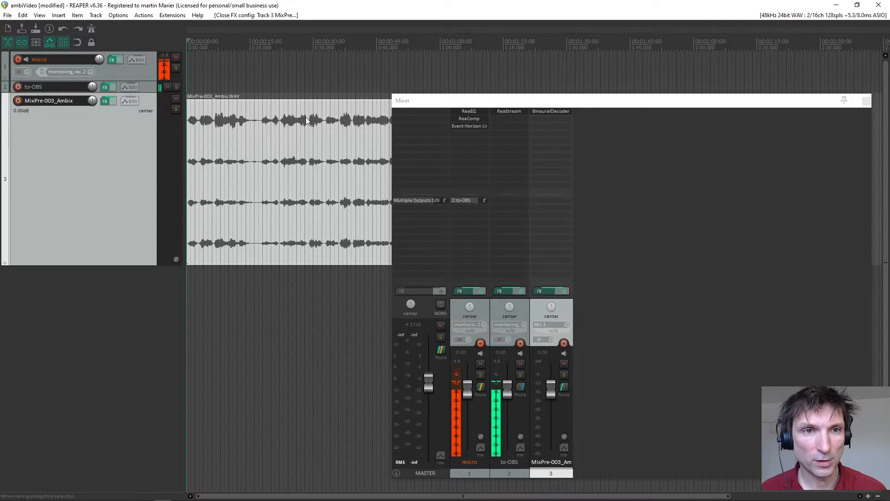
key(space)
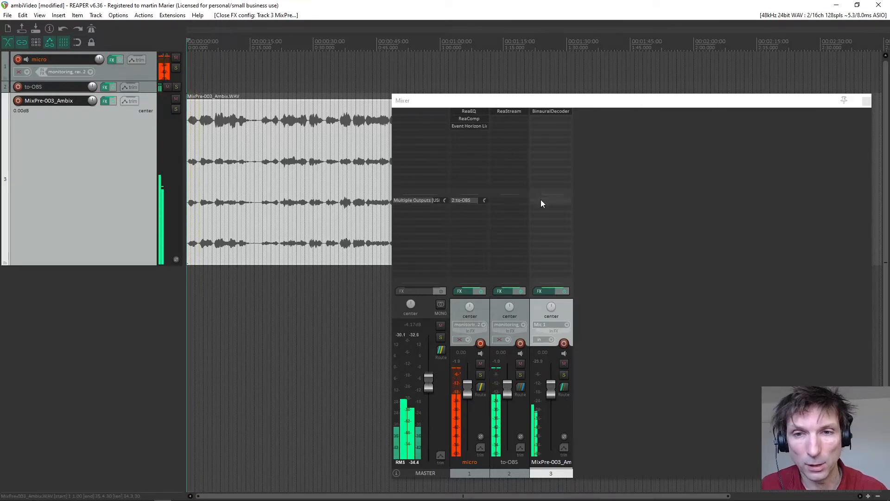
key(space)
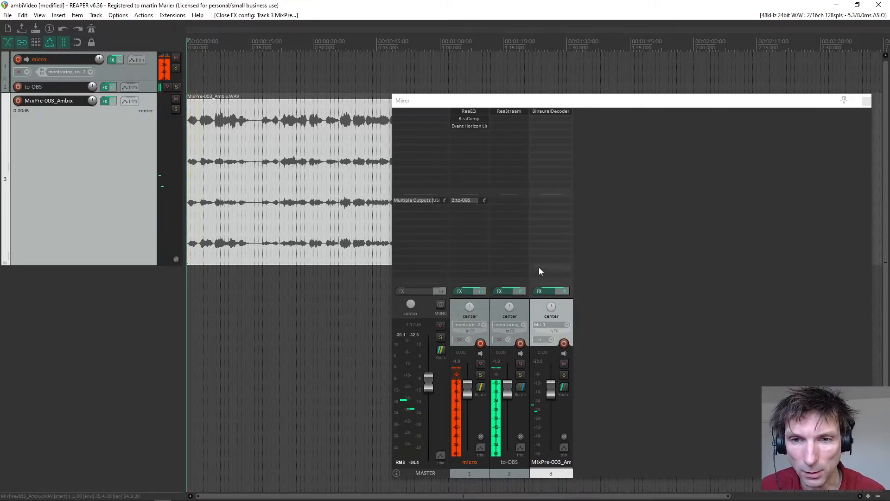
click(552, 200)
drag(458, 317, 456, 312)
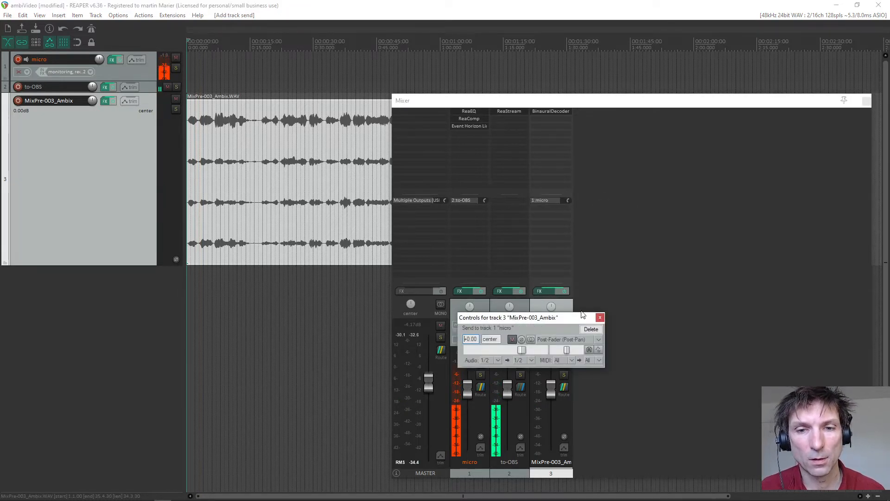
click(600, 317)
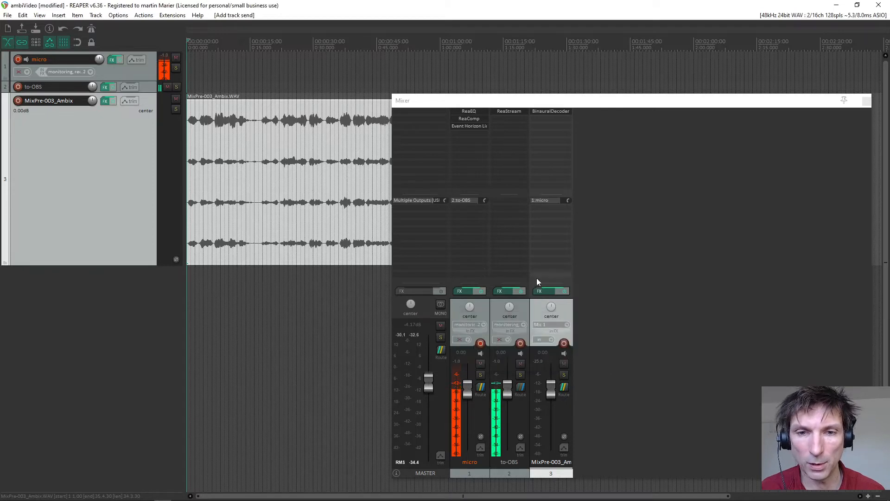
alt+click(549, 199)
Add a send from the MixPre-003_Ambix track to the to-OBS track, keeping its default send settings.
drag(553, 201, 516, 239)
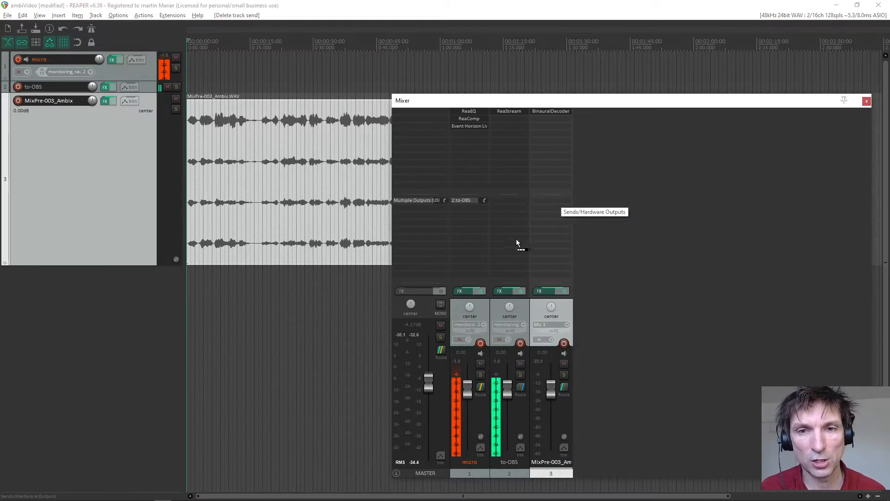
drag(517, 315, 516, 313)
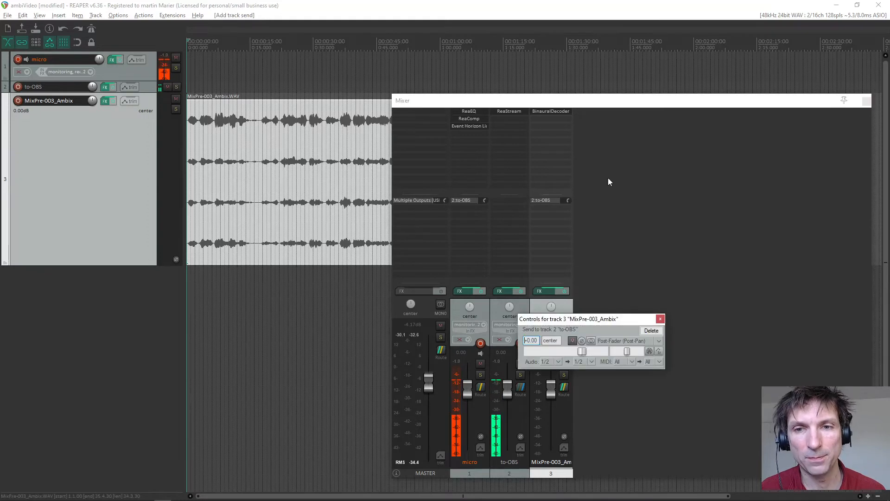
click(660, 319)
Listen to the binaural playback with the micro track muted, and unmute that track when the playback is over.
drag(597, 99, 581, 68)
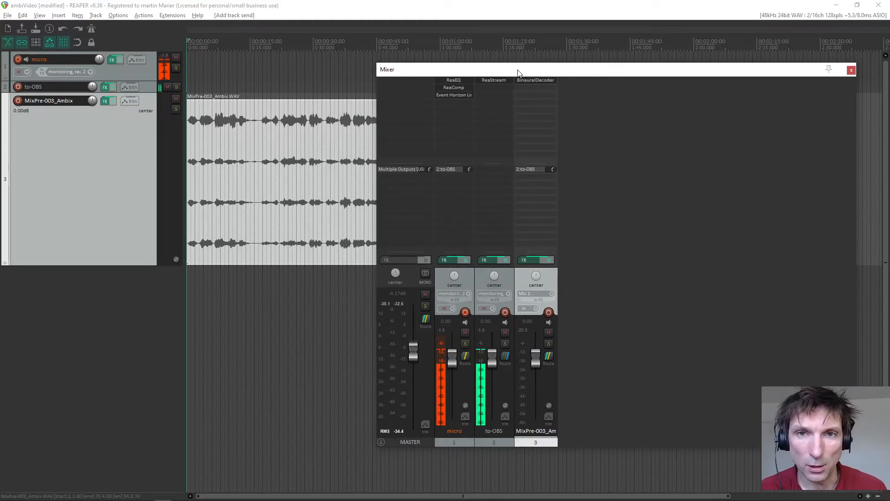
drag(521, 69, 549, 109)
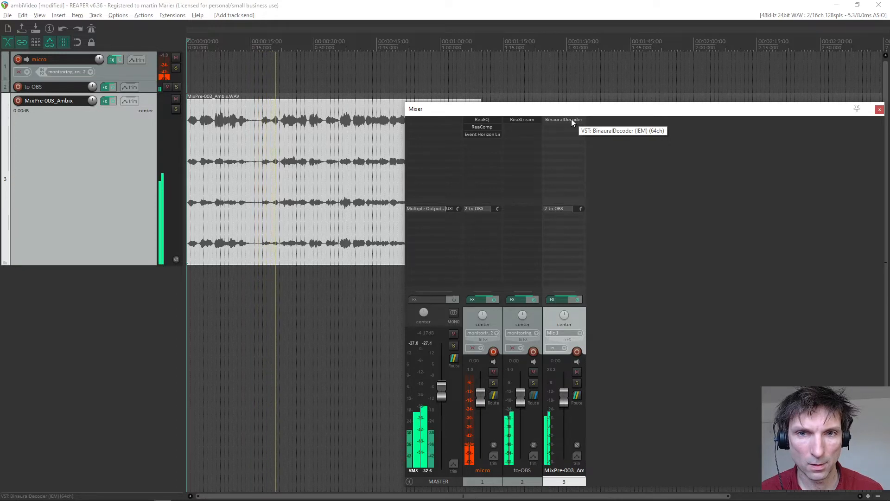
click(492, 372)
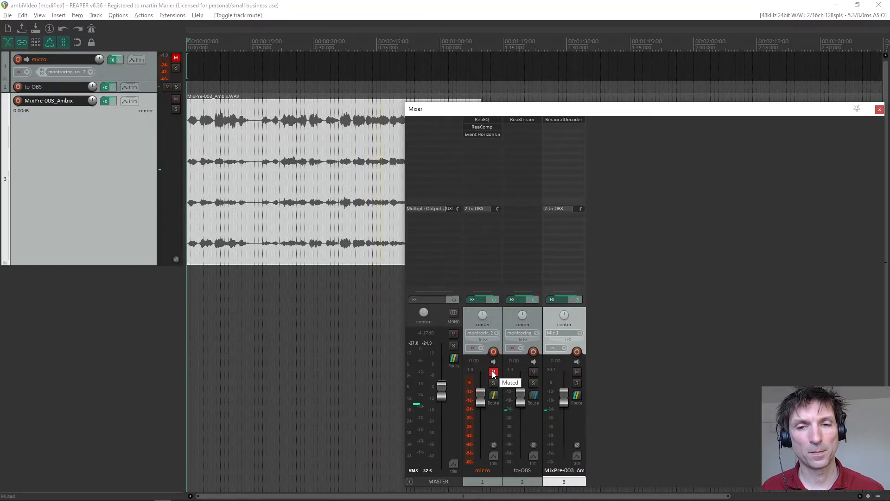
click(494, 372)
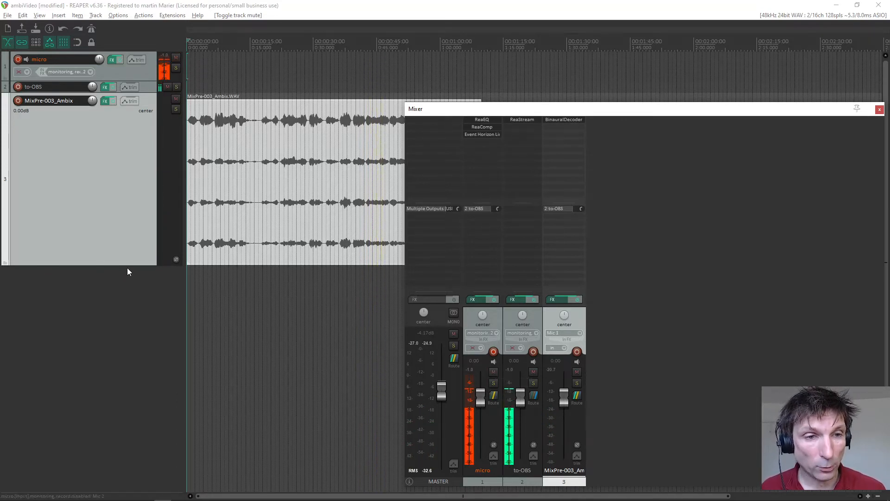
Delete the MixPre-003_Ambix track from the project.
drag(129, 264, 130, 204)
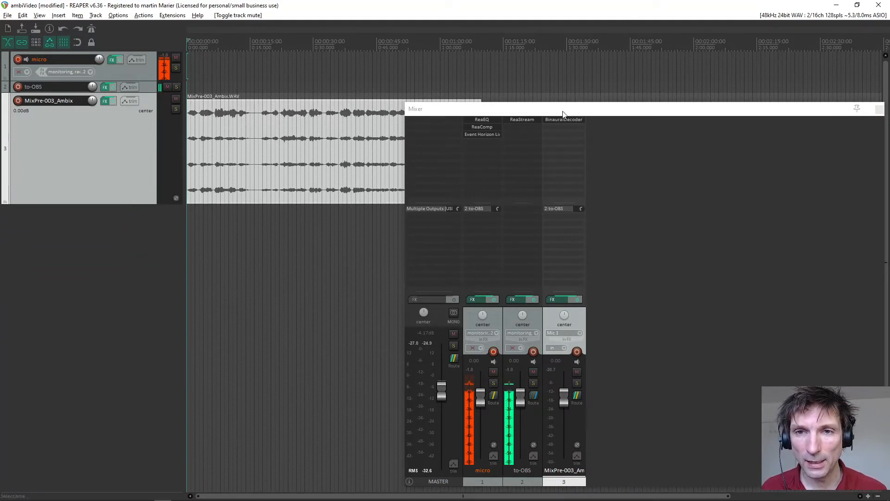
drag(576, 114, 571, 93)
click(93, 170)
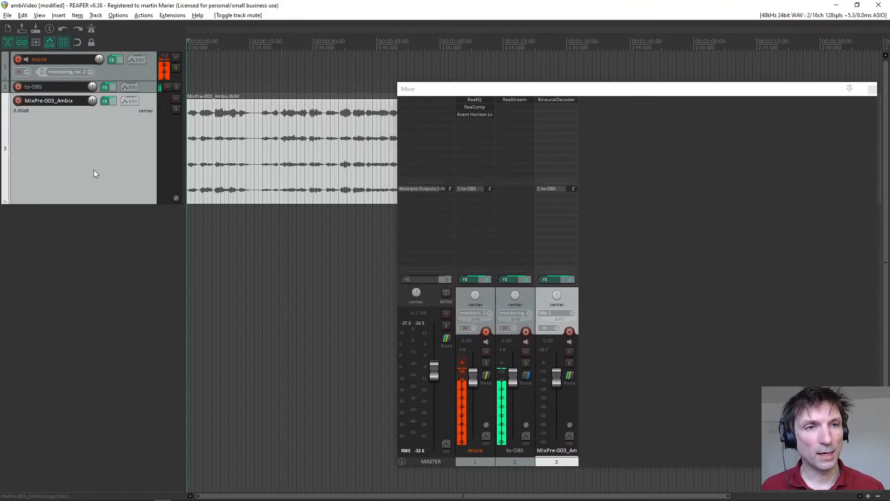
key(Delete)
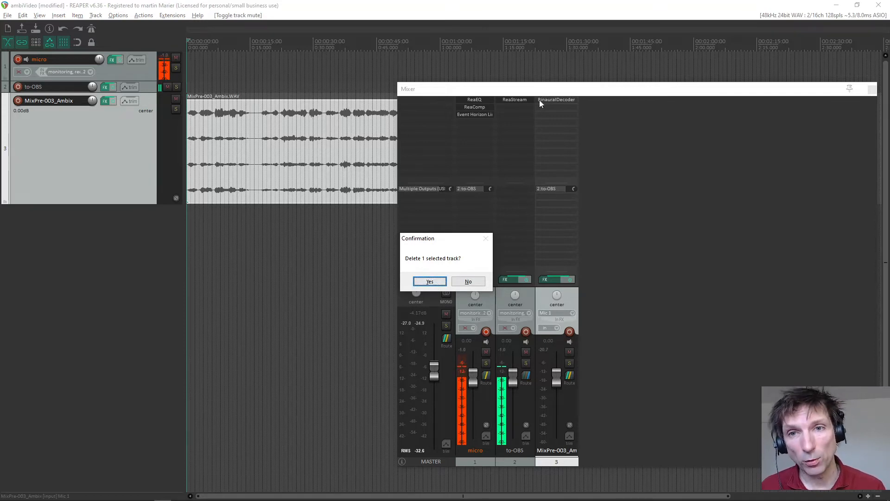
click(435, 283)
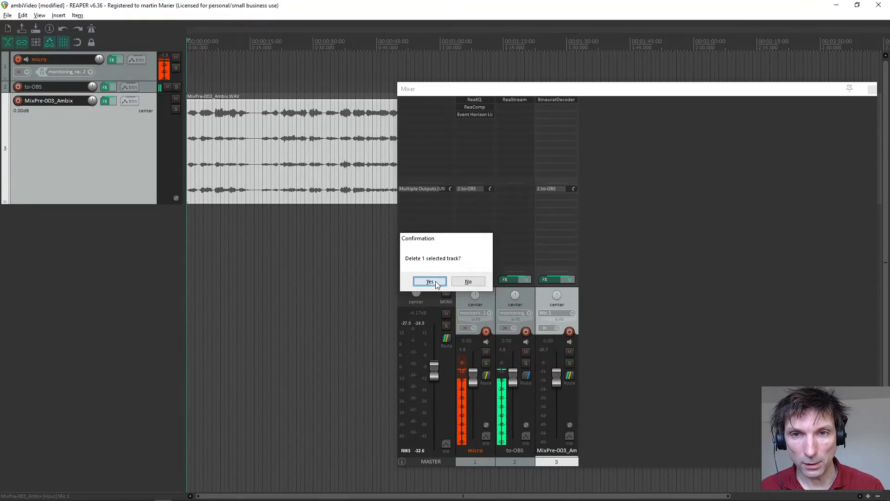
Import the Front, Rear and Side Cours04_GroupeA_DoubleMS WAV files from the 10-06-21 folder onto separate tracks.
key(alt+Tab)
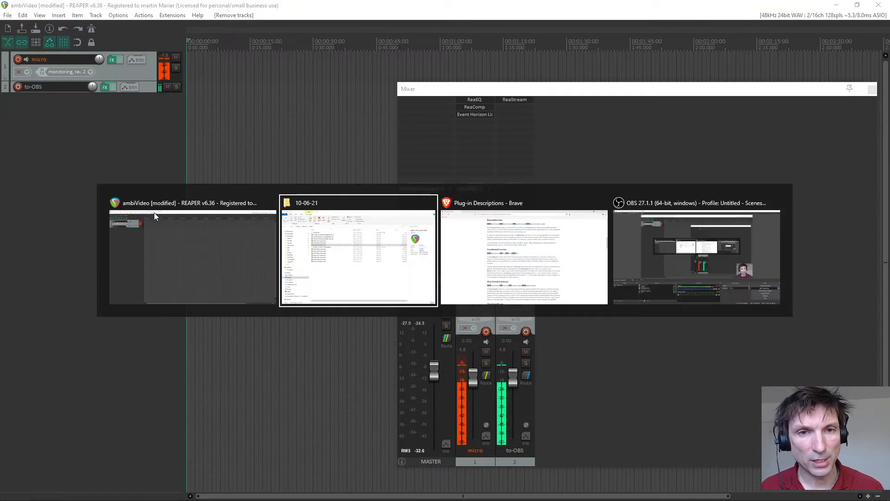
click(322, 139)
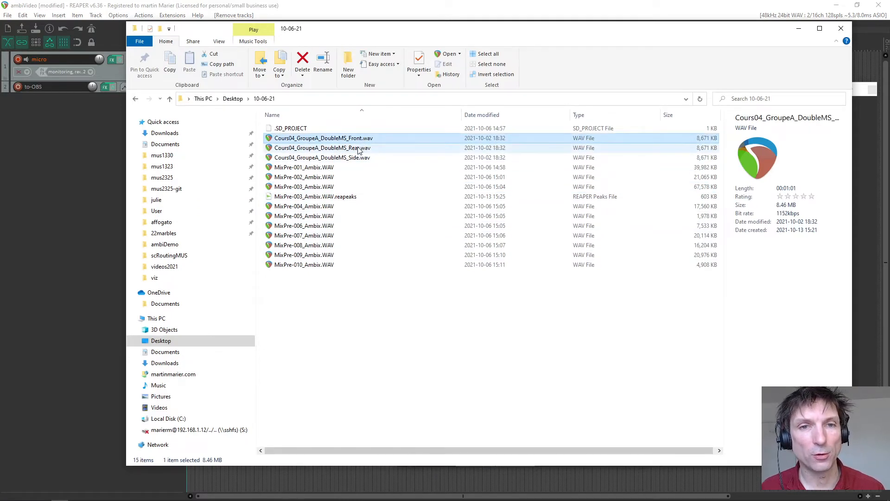
shift+click(358, 157)
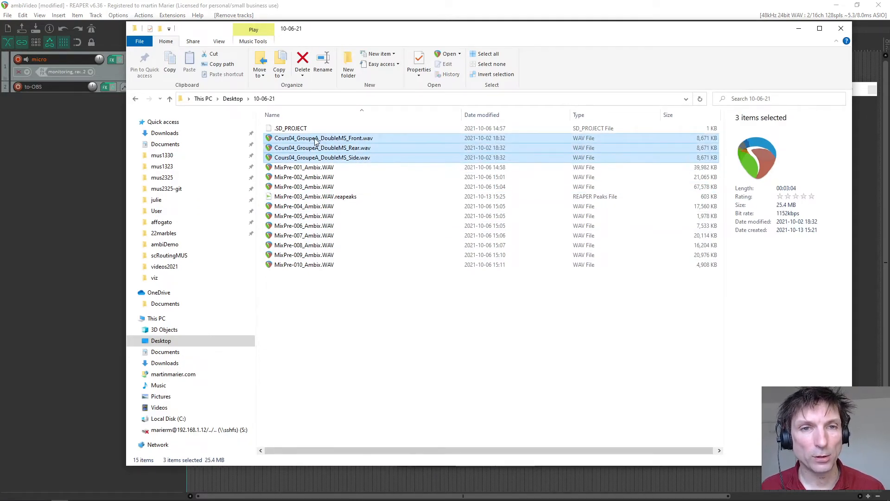
drag(314, 139, 116, 173)
drag(57, 168, 57, 169)
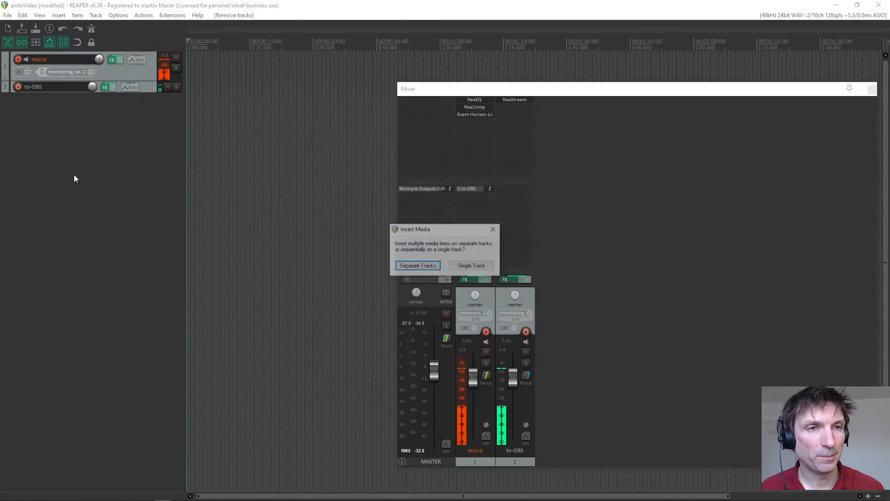
click(408, 269)
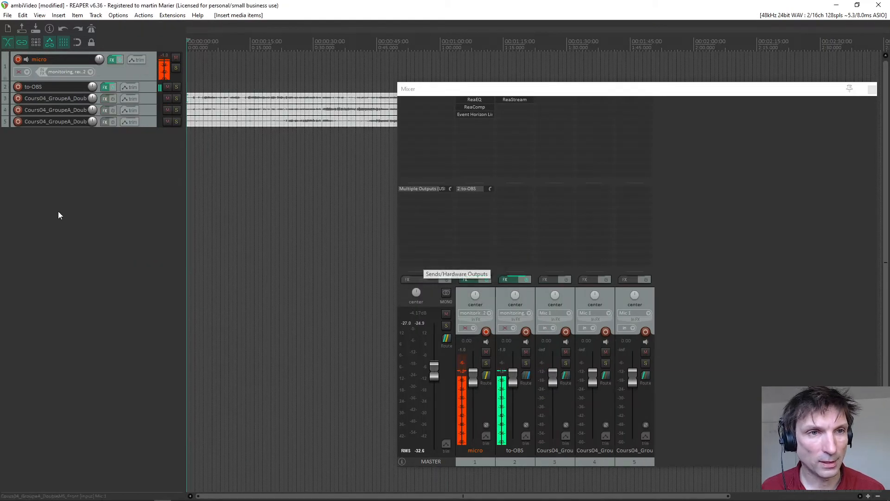
Increase the height of all tracks and move the mixer clear of the three imported clips.
scroll(132, 112, down, 6)
scroll(132, 111, up, 6)
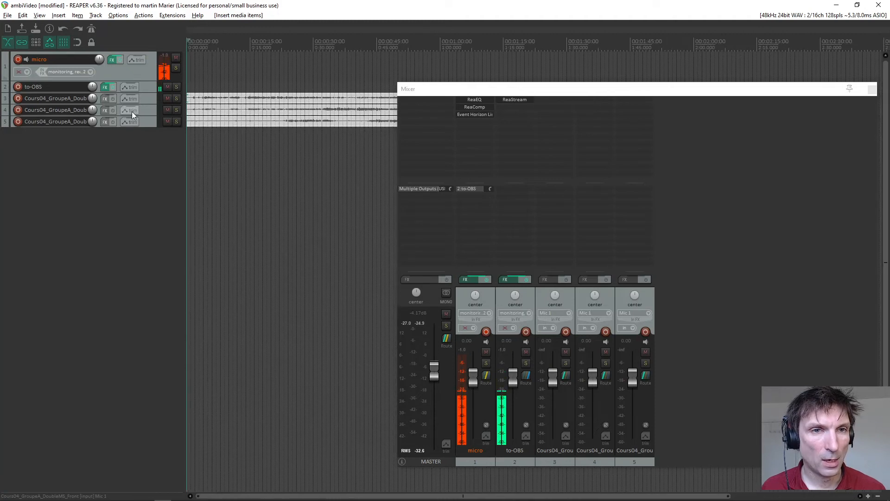
key(alt)
key(alt)
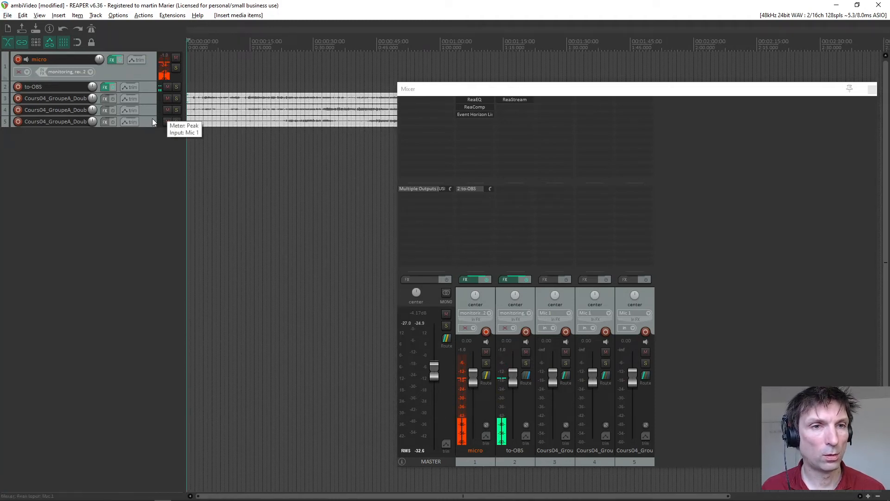
key(alt)
scroll(146, 121, right, 5)
scroll(146, 122, left, 5)
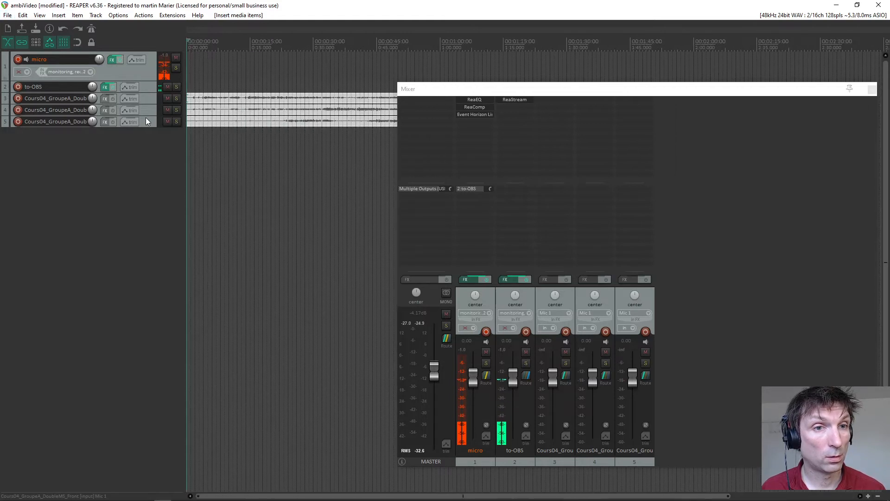
scroll(145, 122, up, 5)
scroll(146, 118, up, 2)
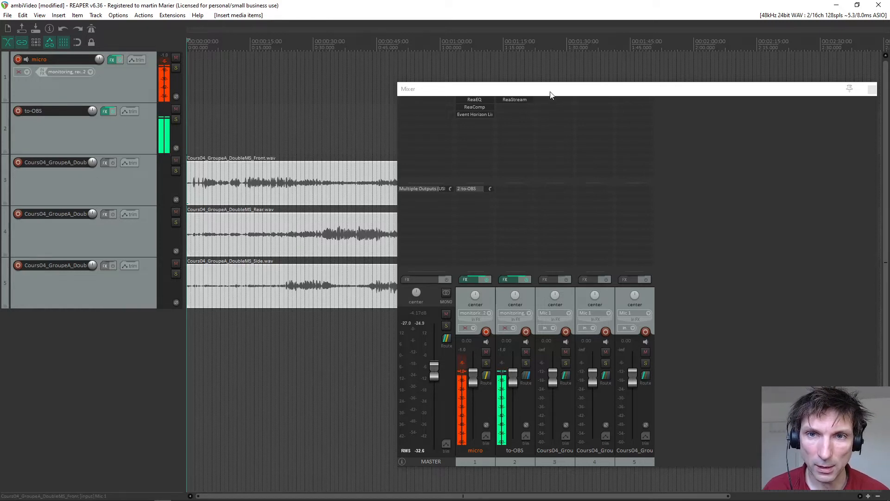
drag(551, 93, 612, 76)
drag(634, 76, 649, 76)
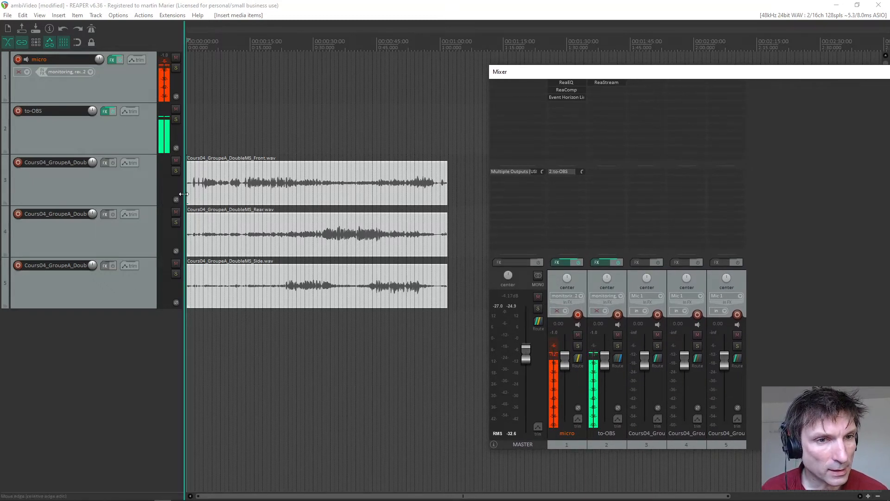
Widen the track control area and move the DoubleMS Side track between the Front and Rear tracks.
drag(184, 193, 293, 199)
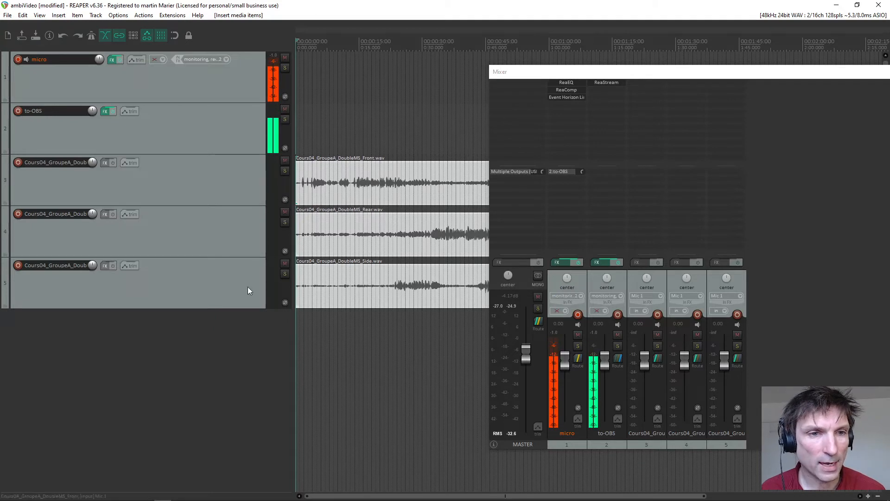
drag(247, 287, 216, 215)
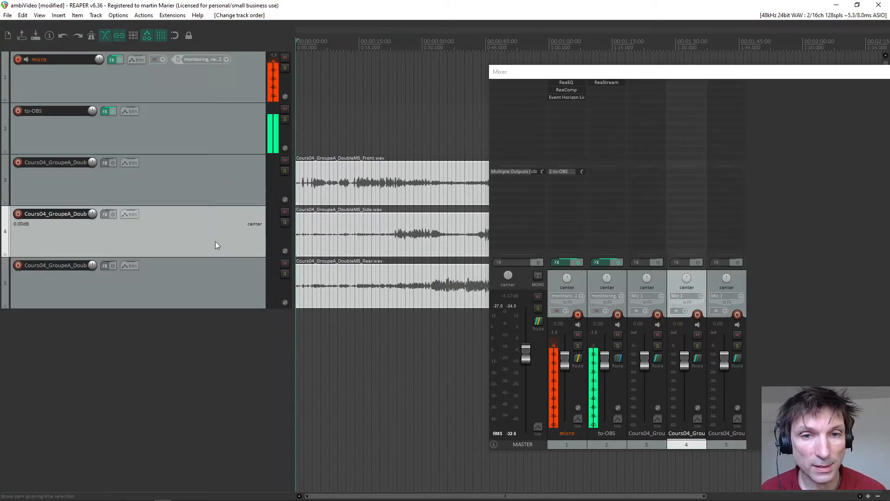
mouse_move(693, 75)
mouse_down()
mouse_move(635, 50)
mouse_move(757, 109)
mouse_move(700, 219)
mouse_move(716, 90)
mouse_move(701, 78)
mouse_up()
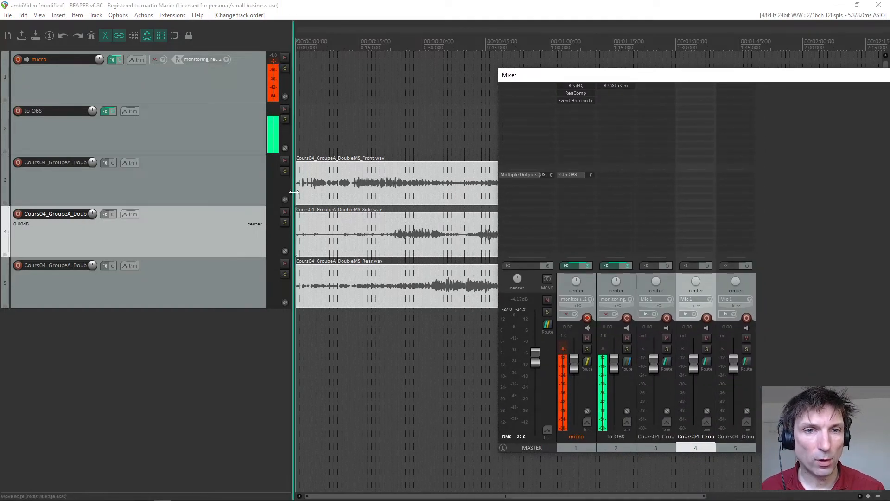
drag(295, 192, 248, 196)
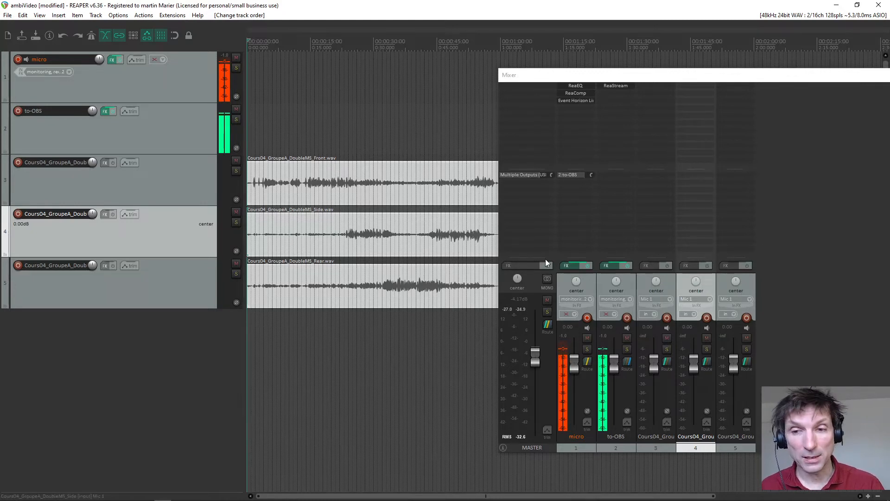
Add a new track after the three DoubleMS tracks and name it "ambi".
double_click(778, 364)
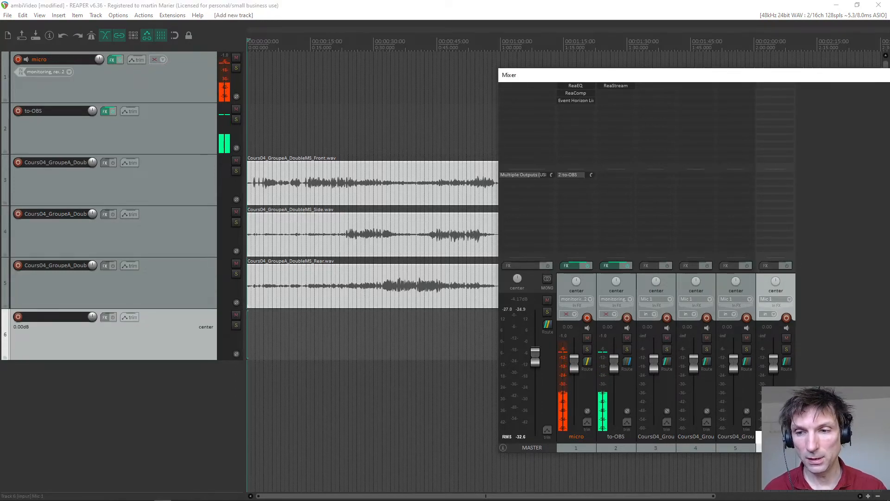
text(ambi)
key(Return)
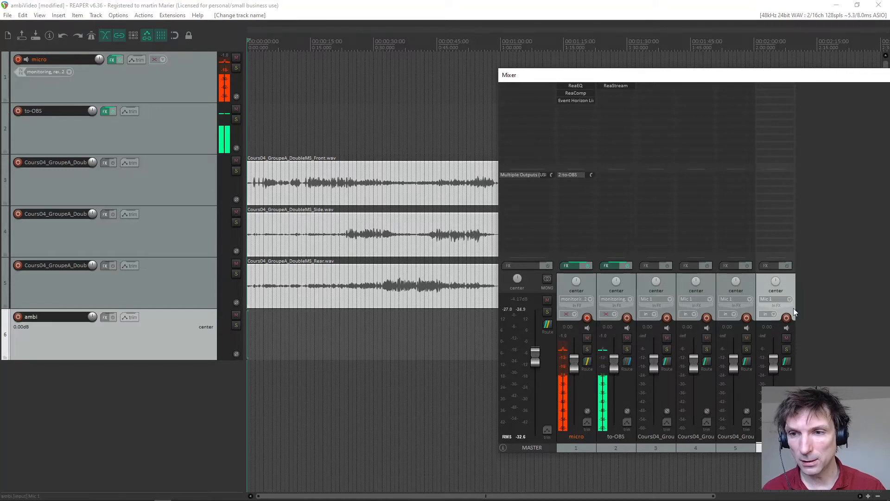
Set the ambi track's channel count to 4 in its routing settings.
click(788, 361)
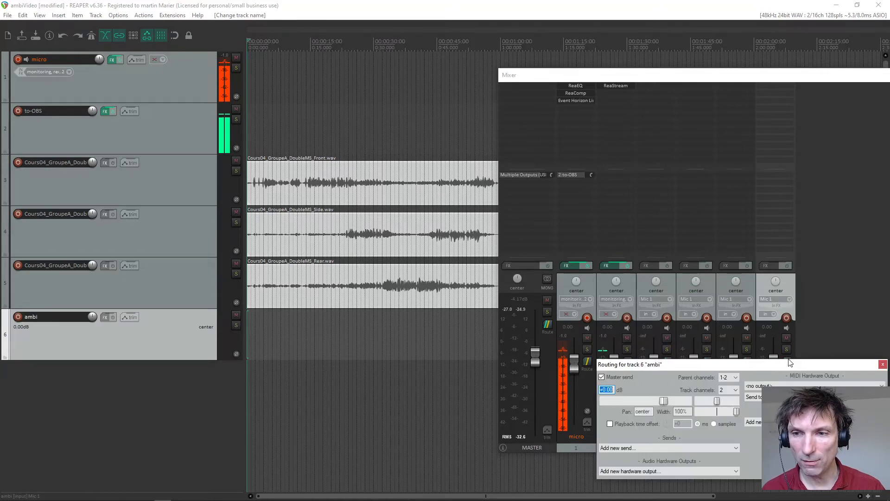
click(734, 391)
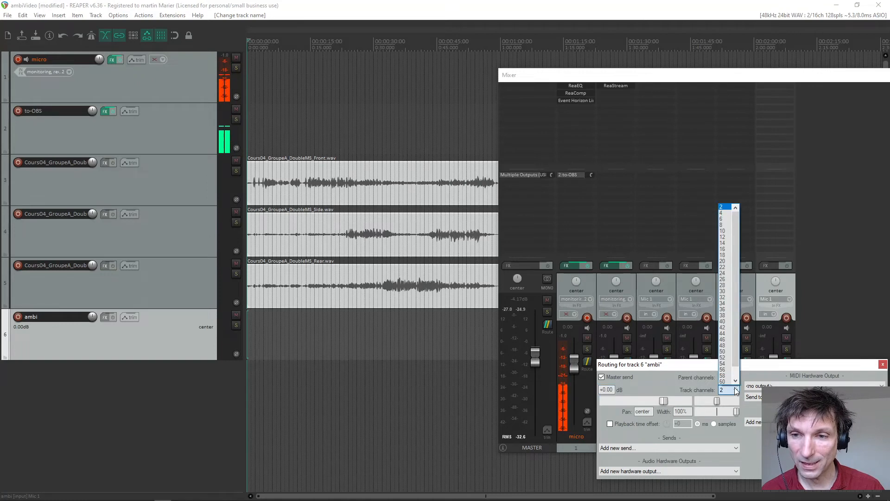
click(722, 212)
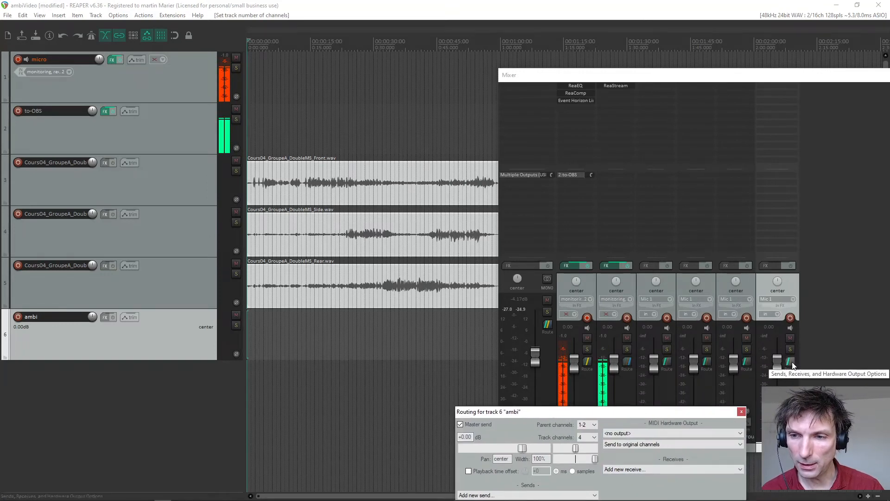
drag(678, 414, 698, 249)
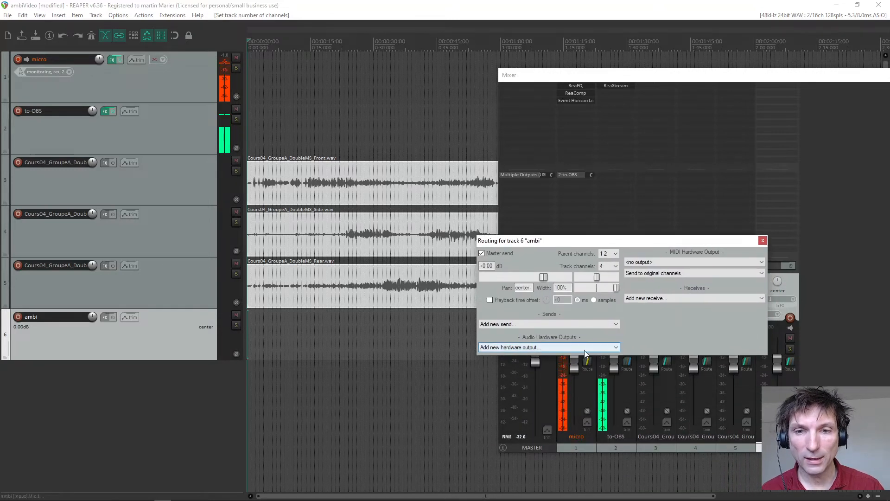
click(763, 241)
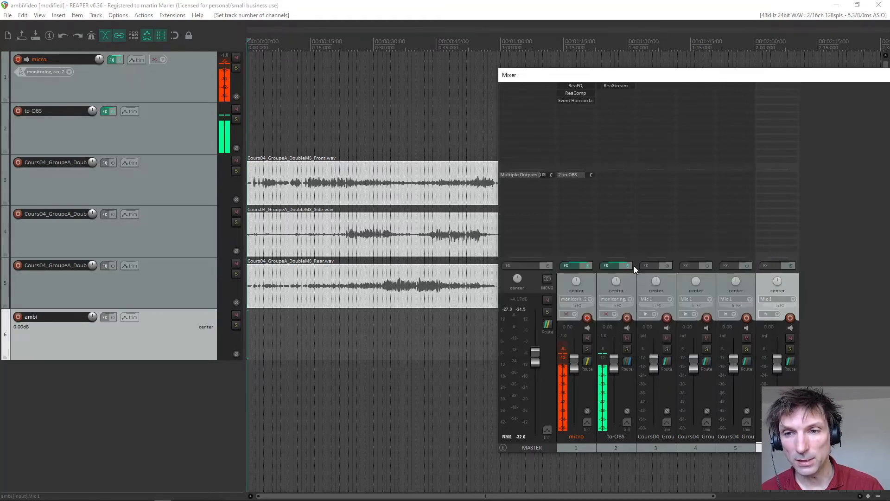
Disable the master send on the DoubleMS Front, Side and Rear tracks.
click(666, 362)
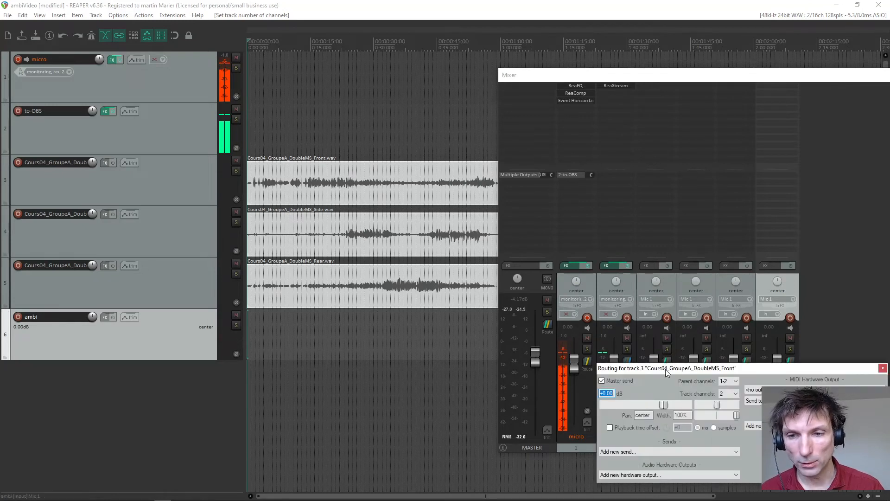
click(602, 381)
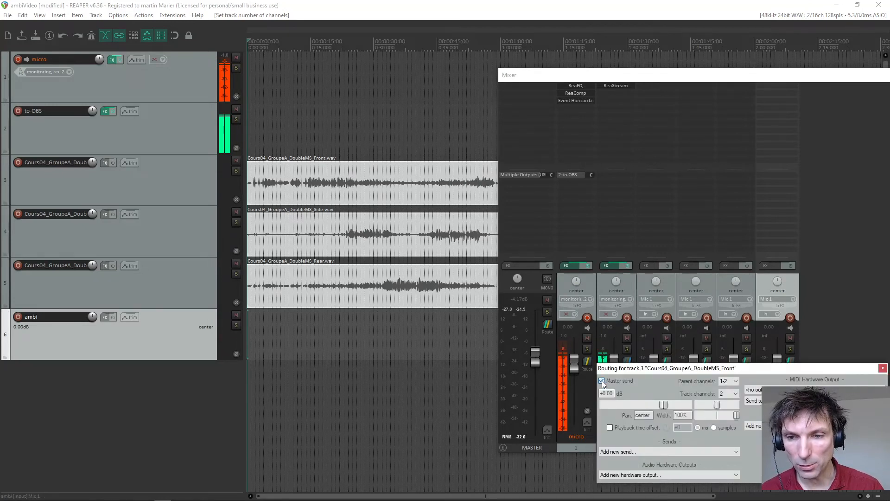
click(882, 367)
click(706, 362)
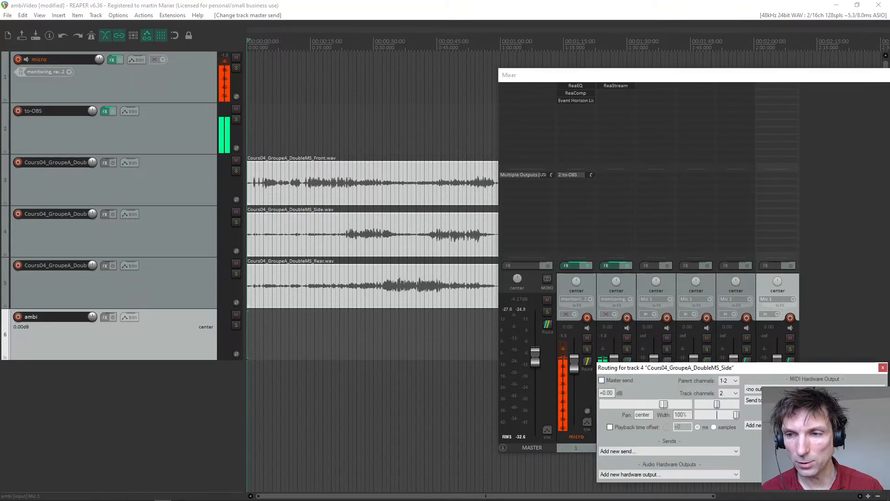
click(884, 369)
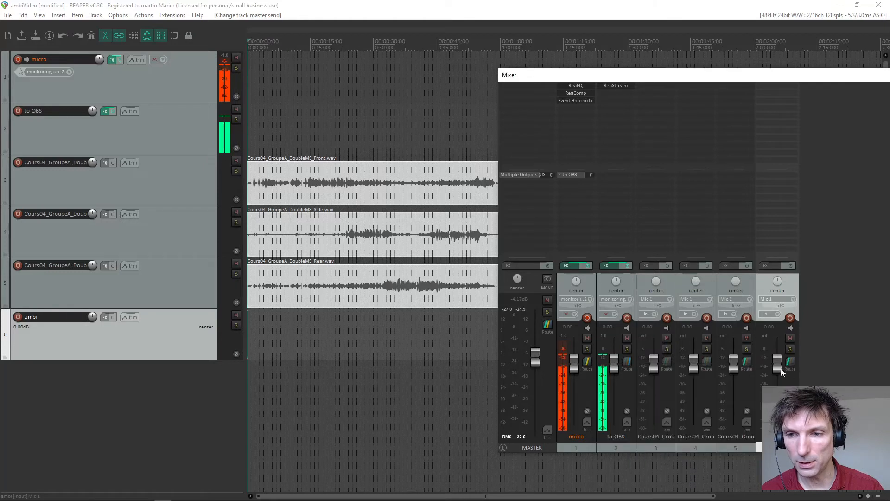
click(748, 361)
click(619, 379)
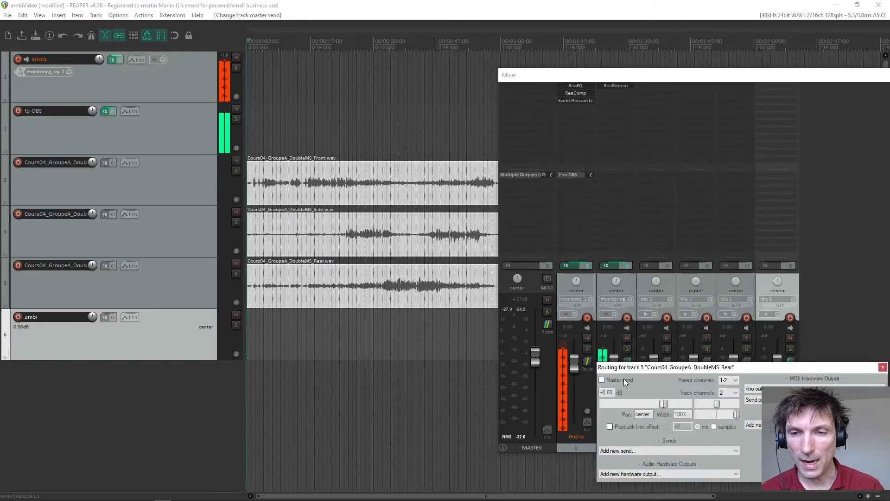
drag(754, 365, 605, 328)
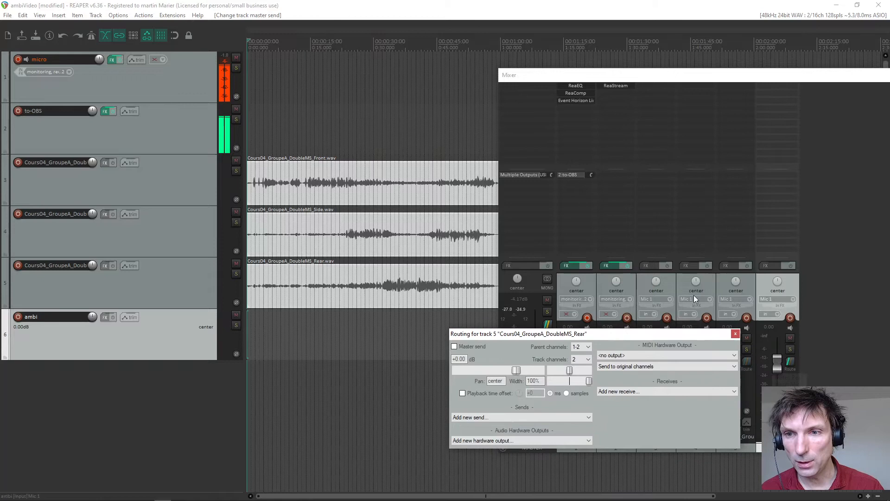
click(741, 330)
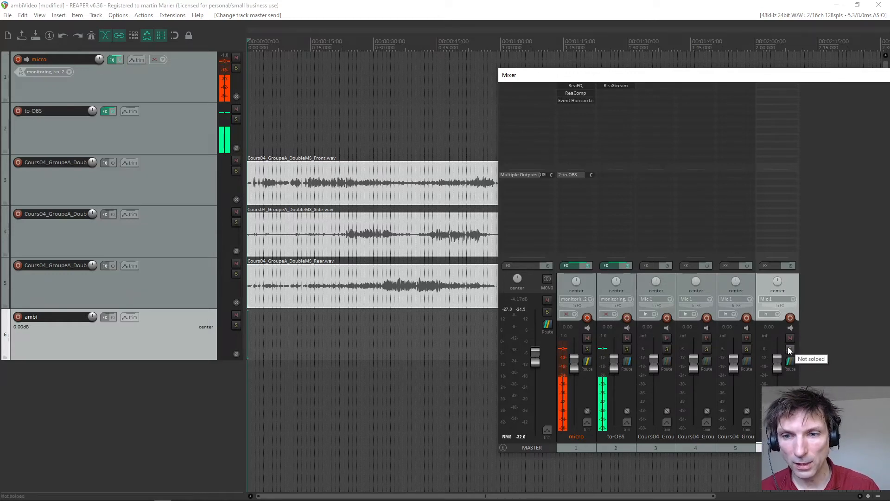
Send the DoubleMS Front track to the ambi track with destination channel 1.
drag(682, 78, 681, 54)
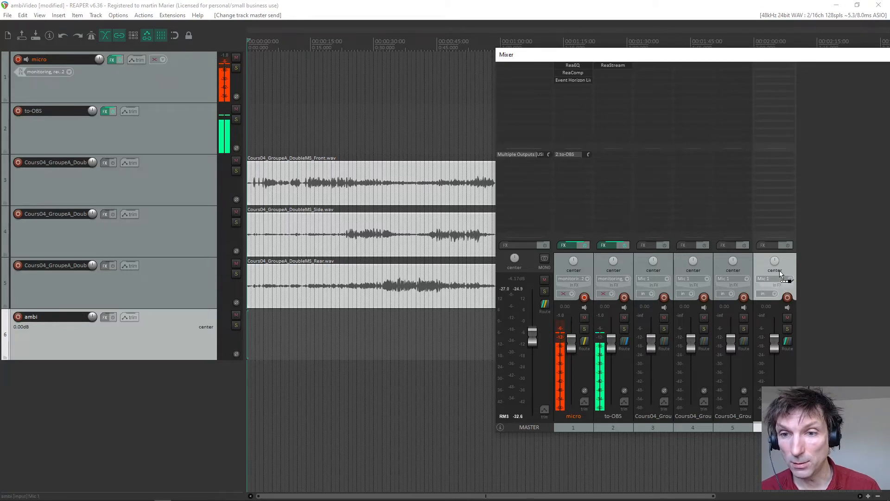
drag(780, 271, 731, 301)
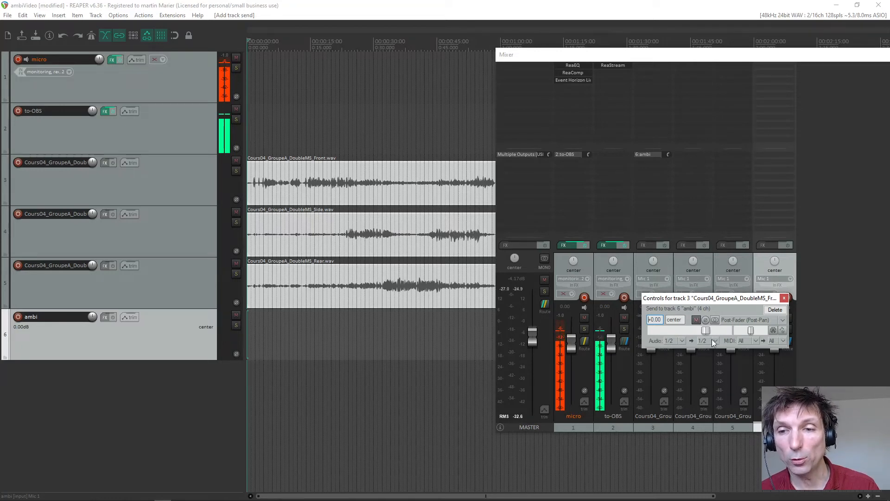
click(716, 341)
click(724, 377)
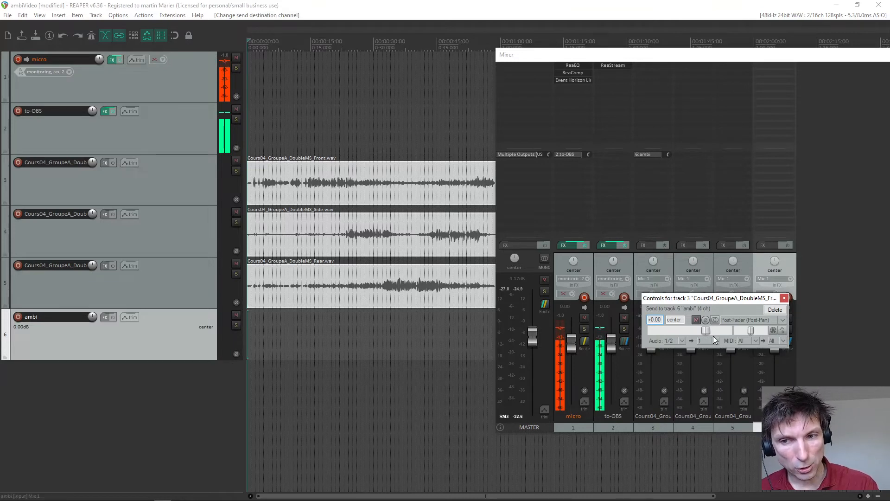
click(784, 298)
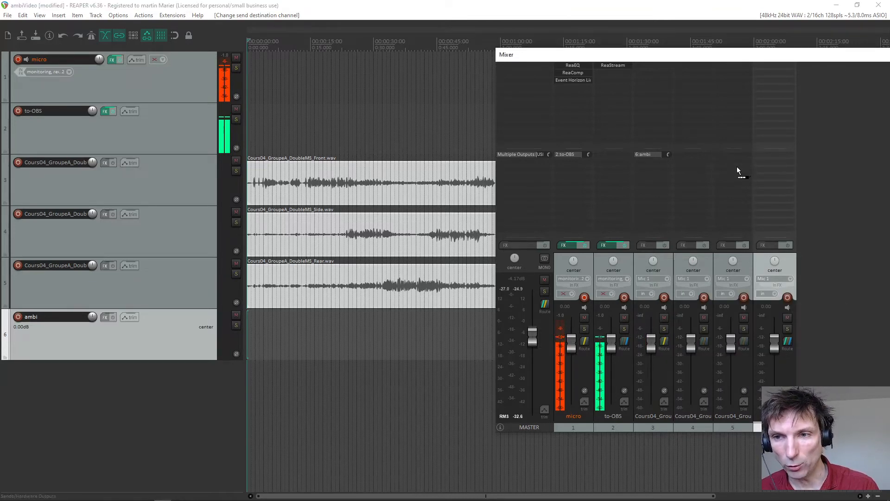
Add a send from the DoubleMS Rear track to channel 1 of the ambi track.
drag(780, 266, 780, 266)
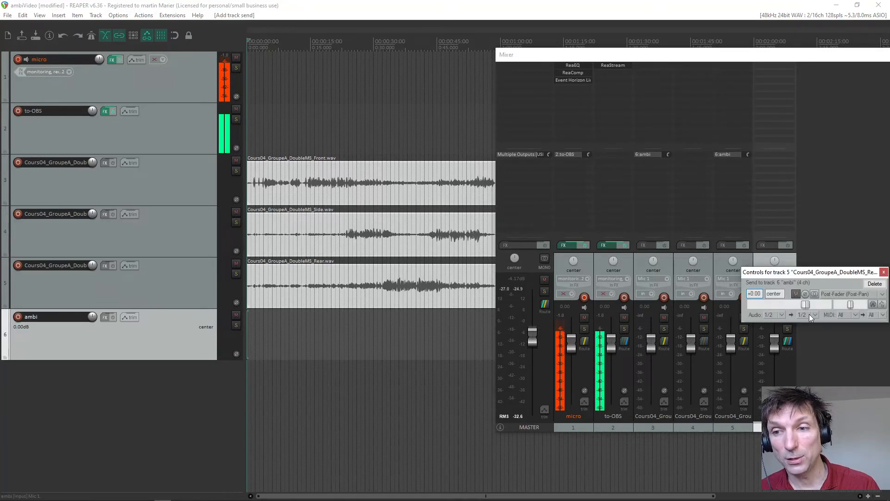
click(770, 315)
click(799, 355)
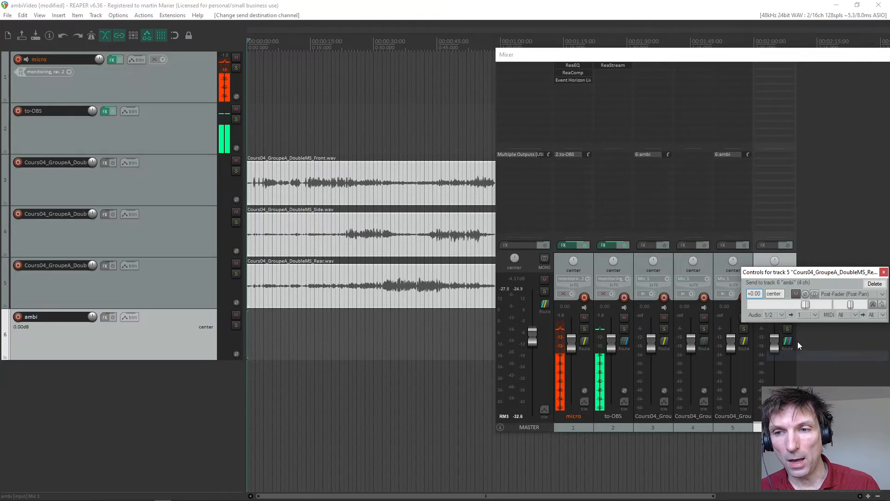
drag(784, 274, 728, 279)
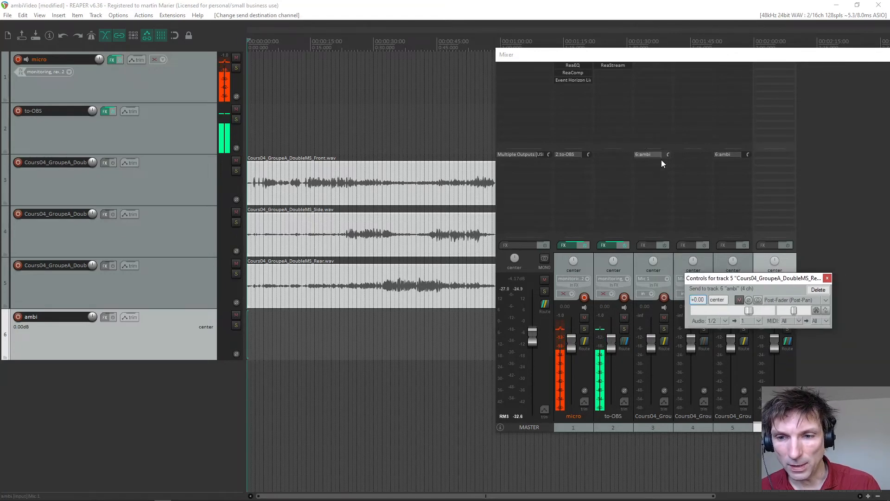
Rename the three DoubleMS tracks as "front", "side" and "rear" in order.
double_click(653, 416)
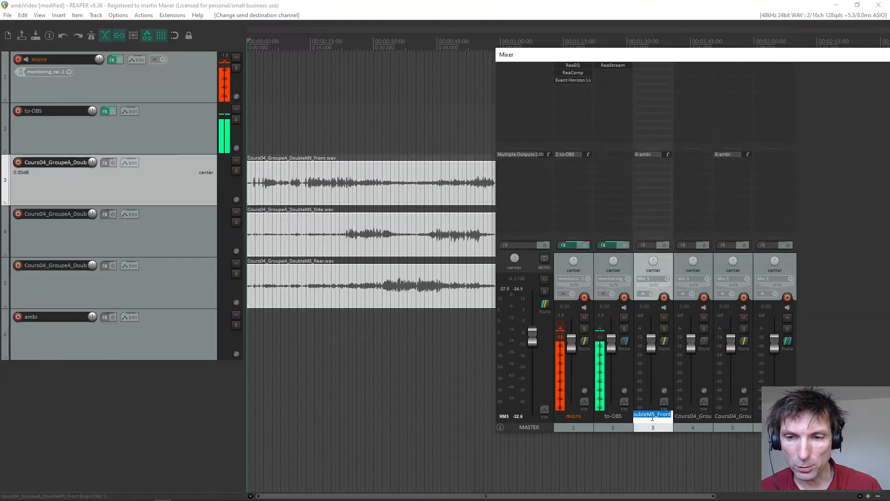
text(front)
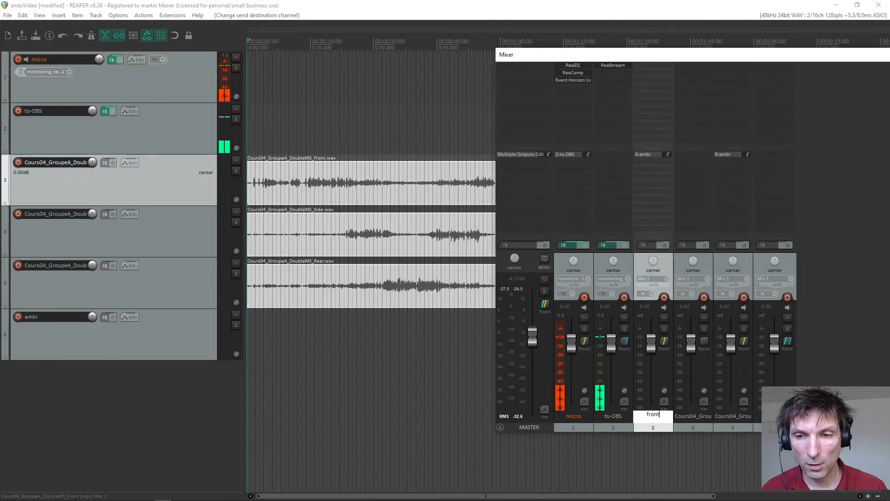
key(Tab)
text(si)
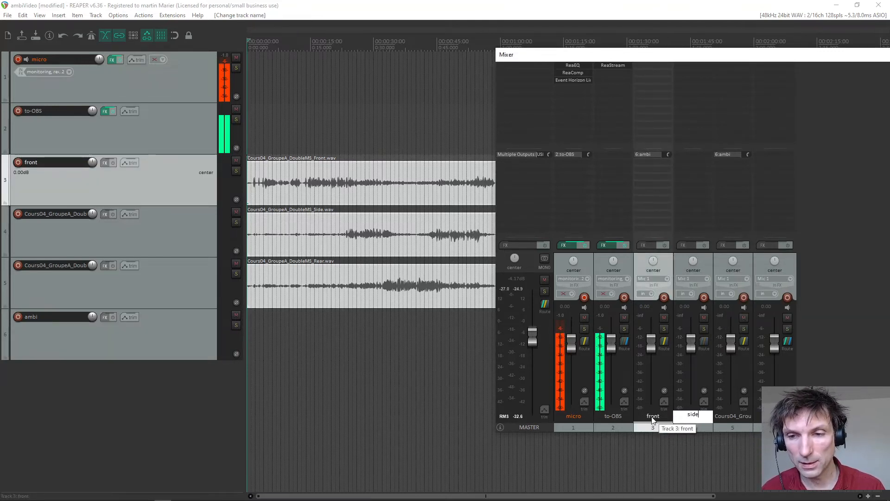
text(de)
key(Tab)
key(Return)
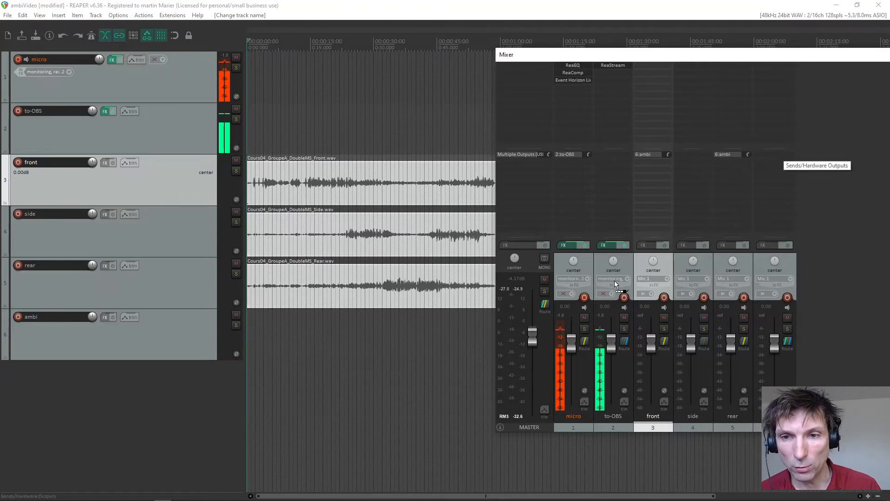
Send the ambi track to the to-OBS track and play the recording from about the 15-second mark.
drag(614, 283, 615, 284)
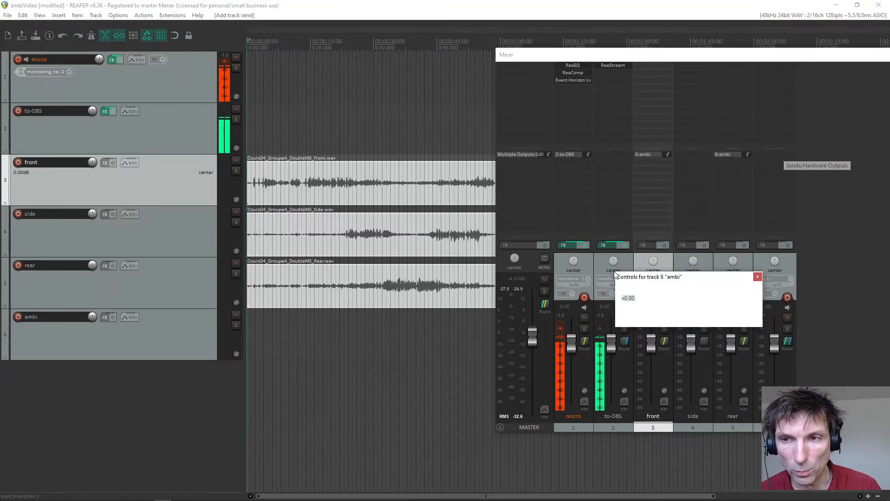
click(757, 277)
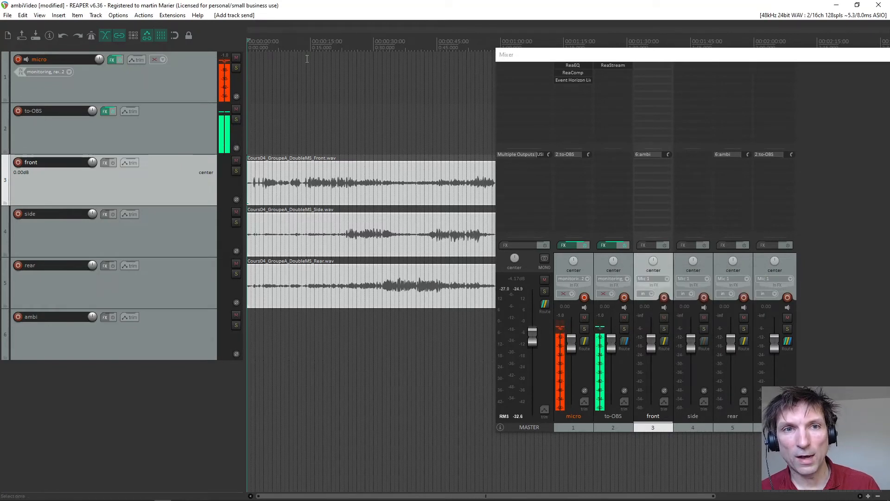
click(313, 45)
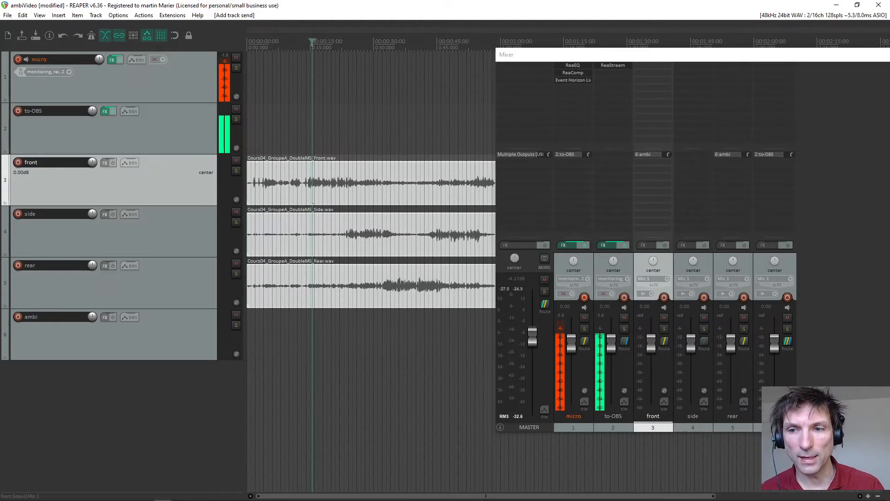
key(space)
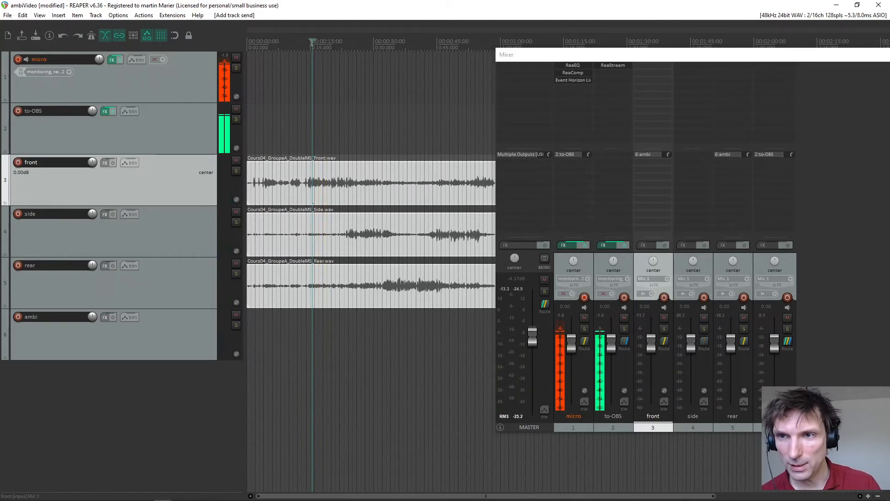
Insert the IEM BinauralDecoder plug-in on the ambi track.
double_click(771, 66)
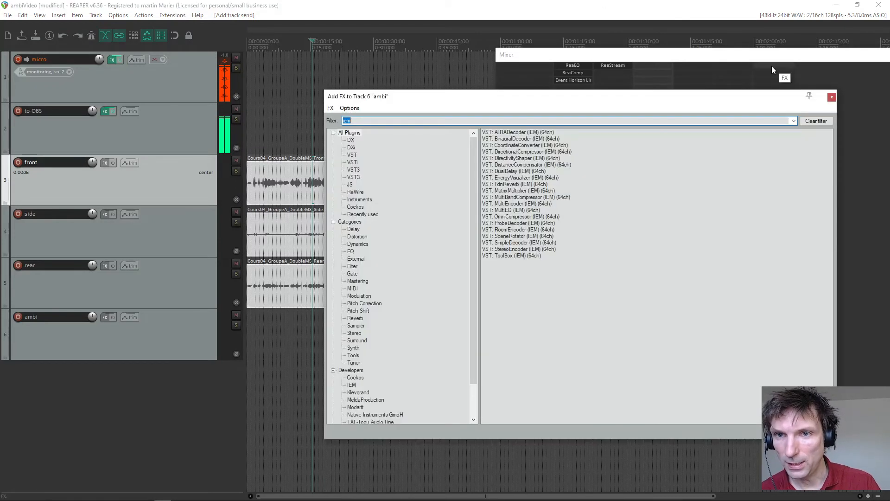
click(524, 140)
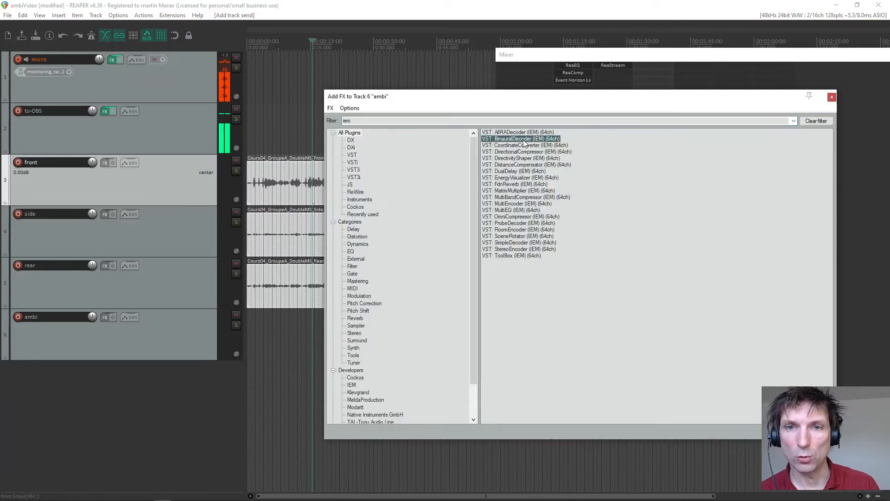
double_click(524, 139)
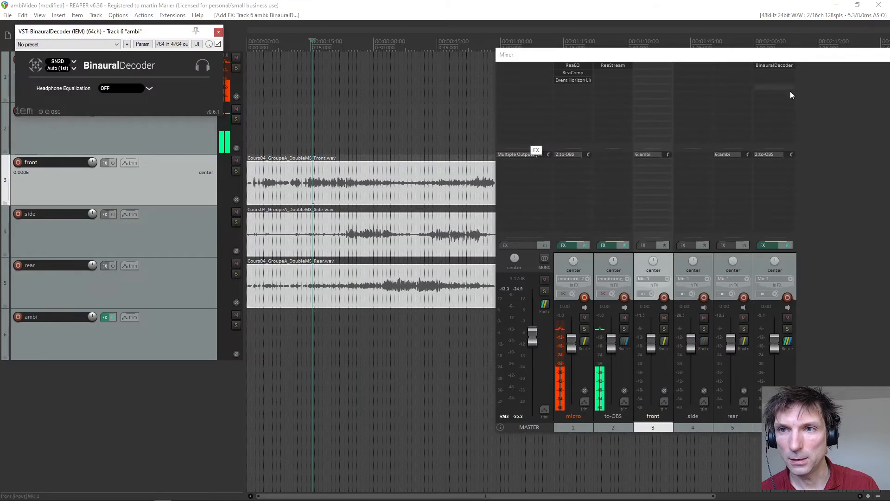
Listen to the binaural mix from about 15 seconds, and again from about 37 seconds, checking the track levels.
key(space)
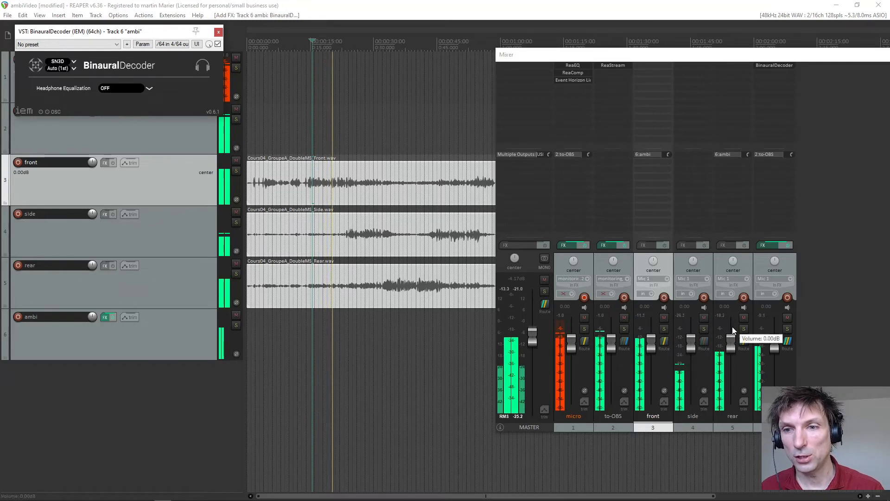
click(377, 43)
click(402, 44)
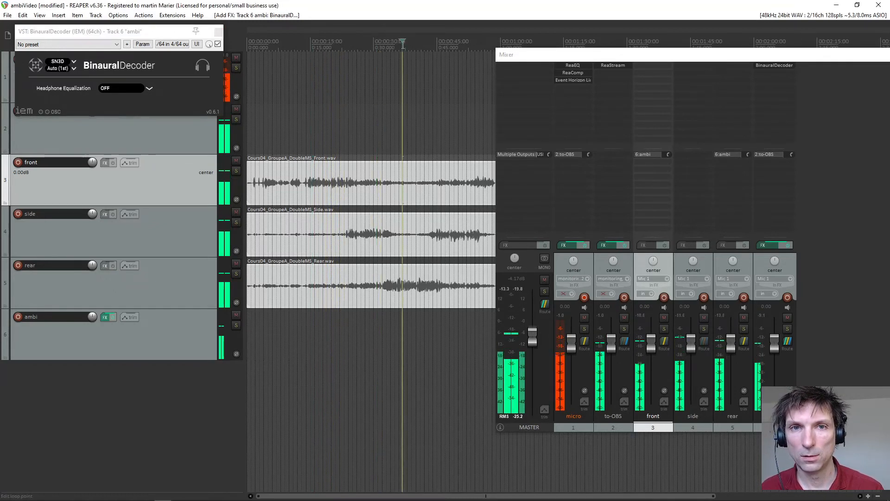
key(space)
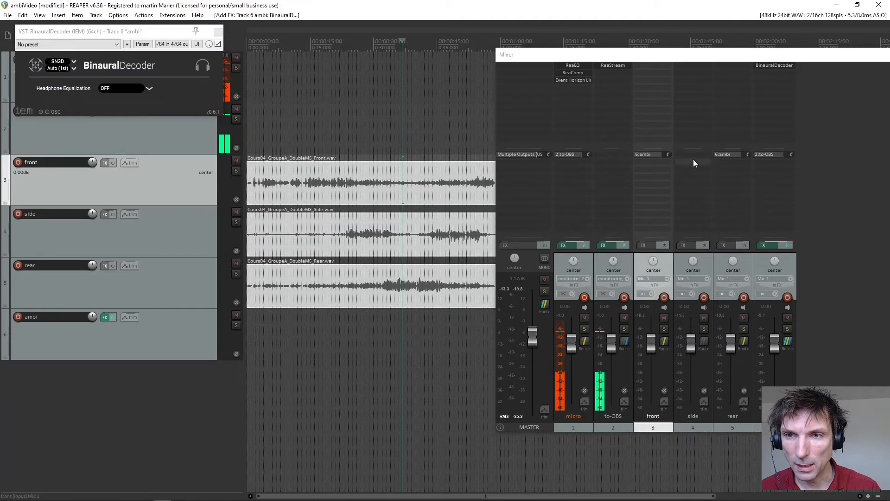
Send the side track to channel 2 of the ambi track and move the send controls clear of the mixer strips.
drag(688, 155, 726, 204)
drag(772, 276, 772, 276)
click(816, 325)
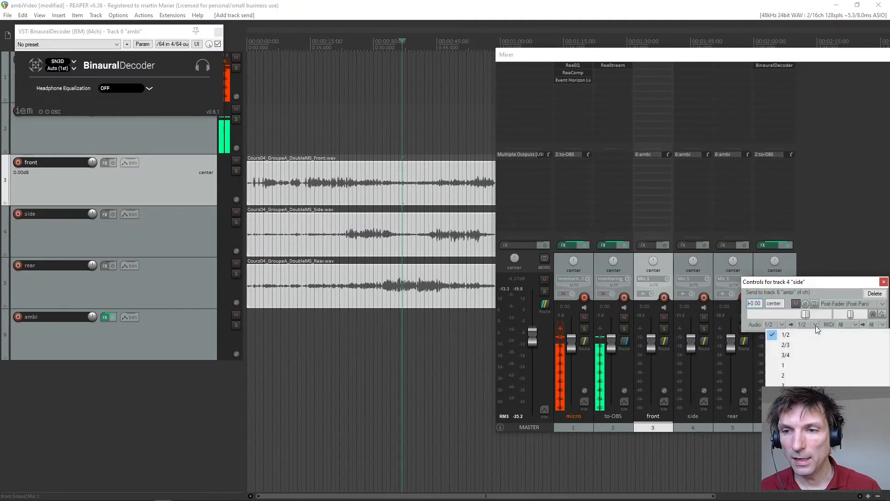
click(816, 374)
drag(822, 285, 792, 216)
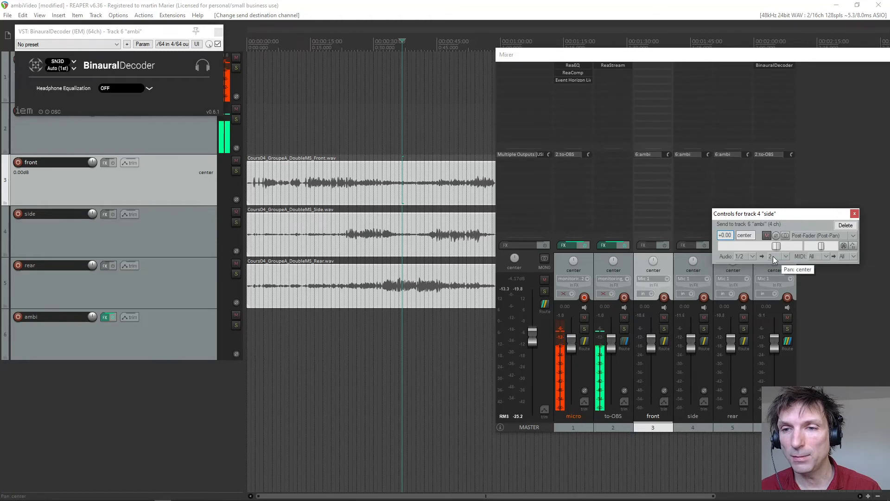
Close the side send controls and listen to the mix from about 24 seconds, and again from about 49 seconds.
click(854, 213)
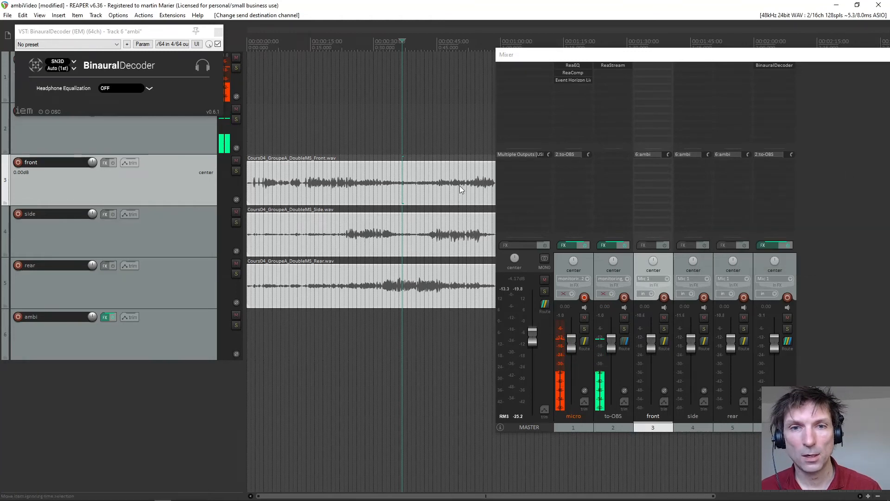
click(349, 43)
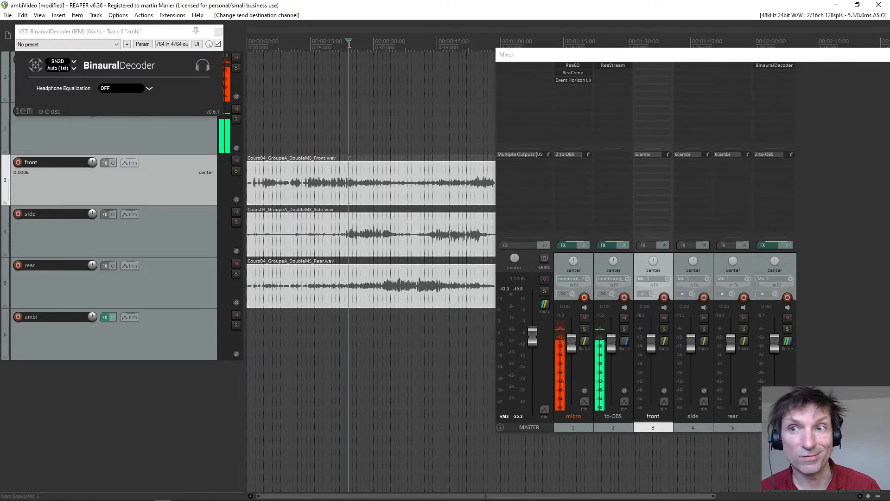
key(space)
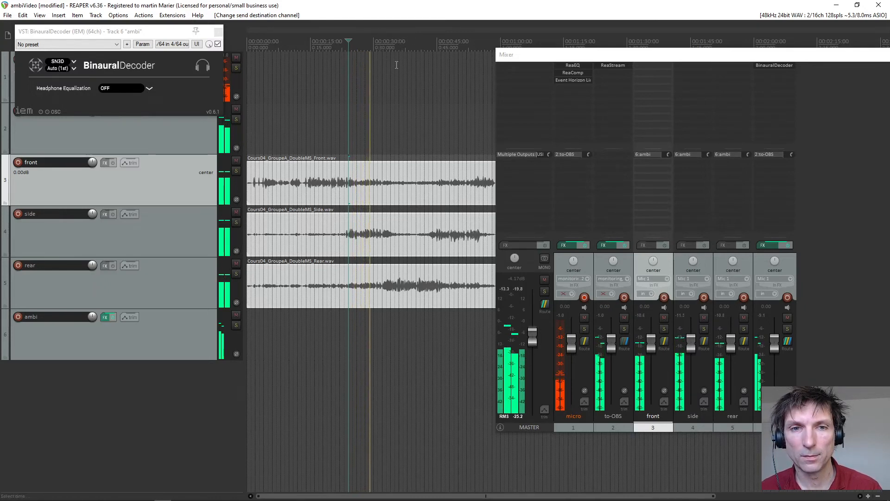
click(453, 43)
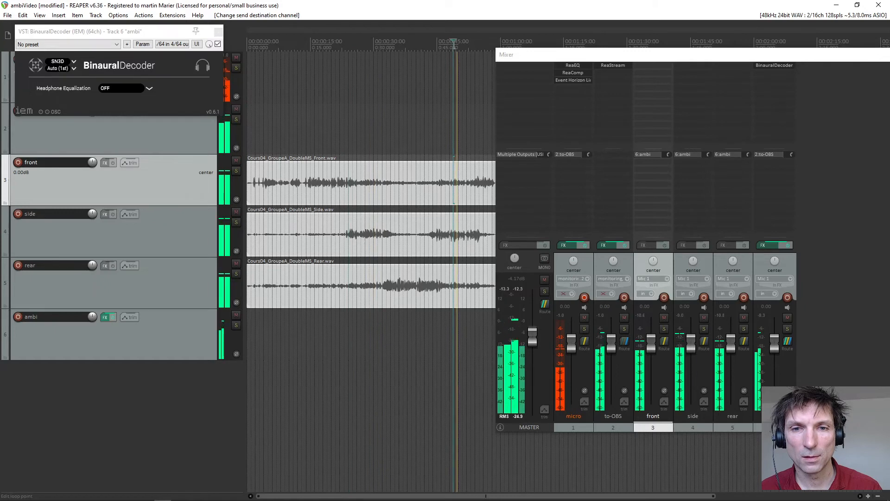
key(space)
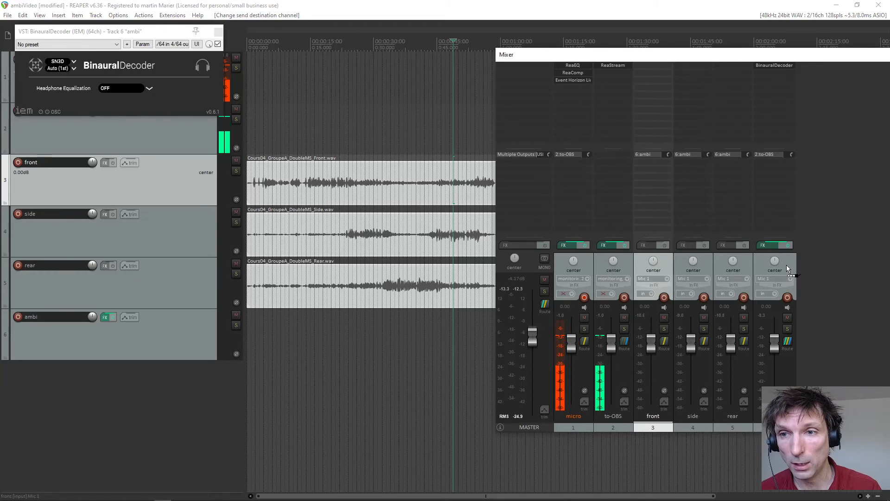
Add a second send from the front track to the ambi track, routed to channel 4.
drag(787, 266, 787, 265)
click(802, 314)
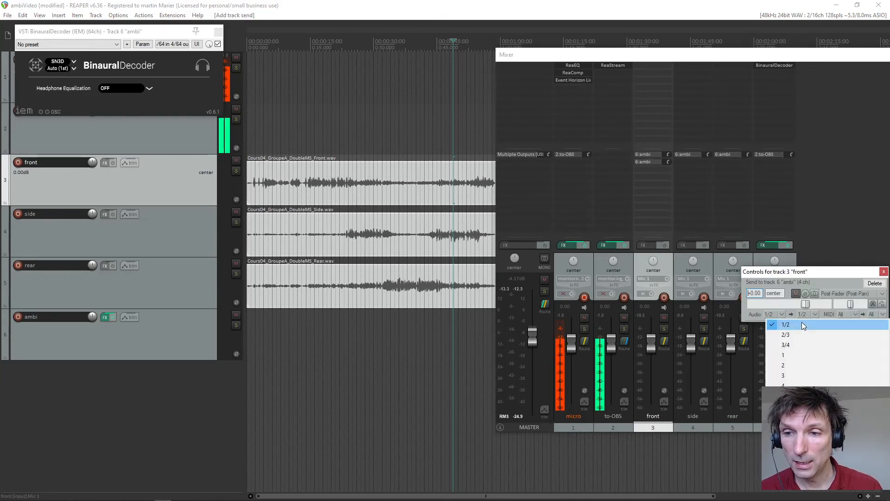
click(808, 386)
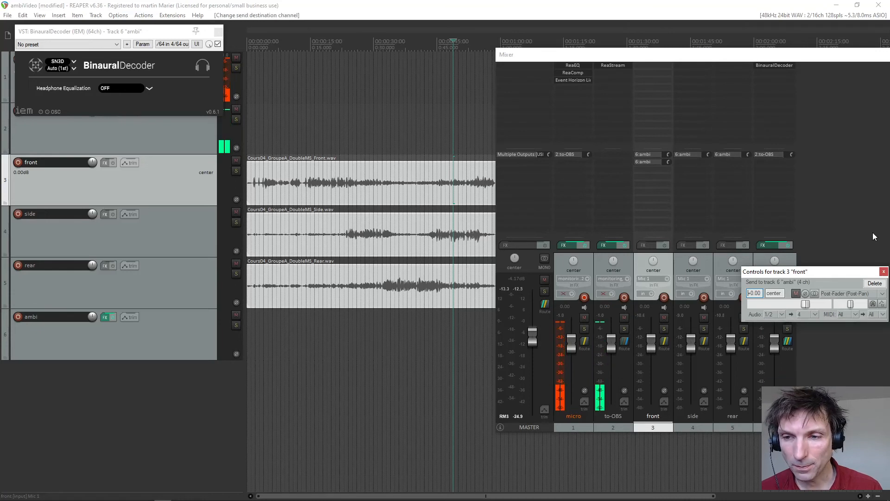
click(883, 271)
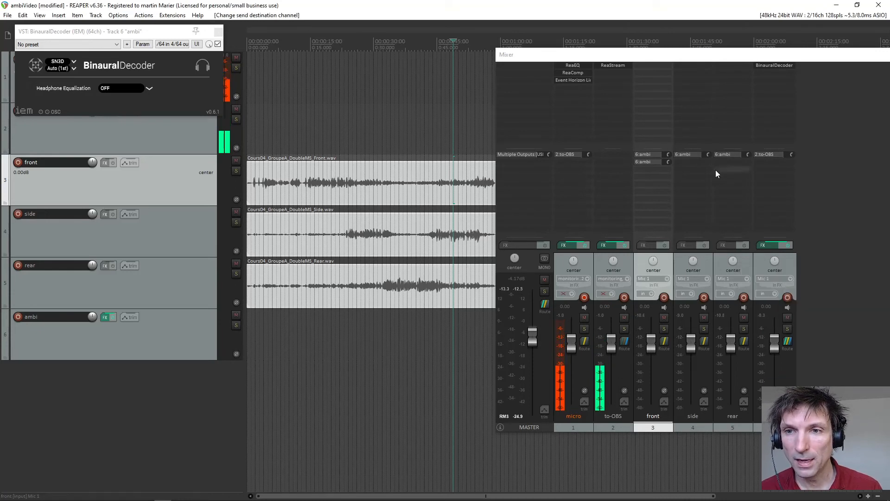
Add a second send from the rear track to channel 4 of the ambi track with its phase inverted, and close its controls.
drag(724, 159, 782, 264)
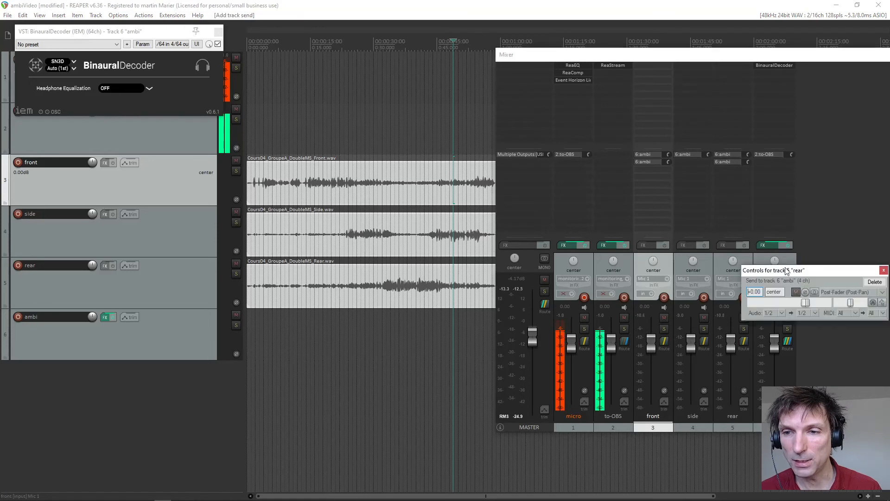
click(813, 313)
click(802, 381)
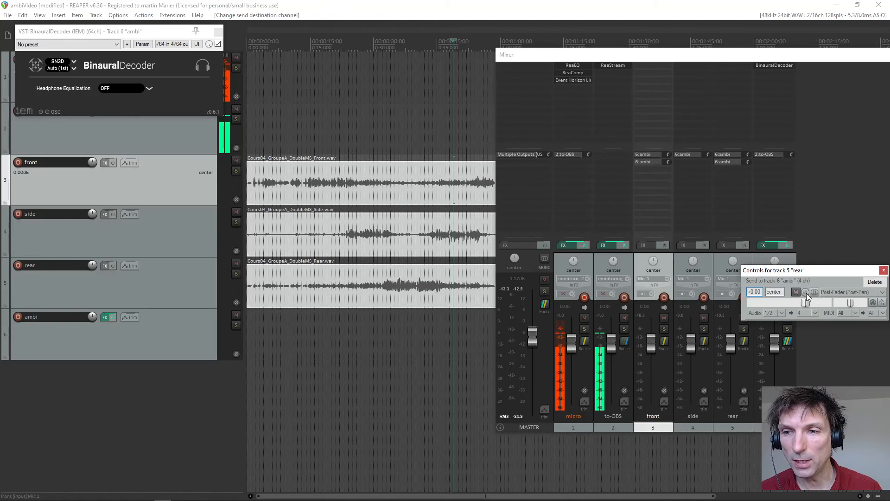
click(806, 293)
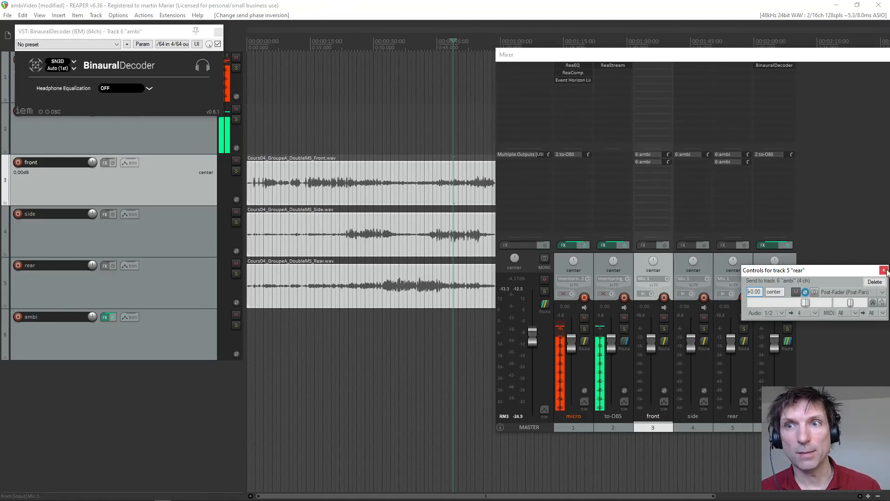
drag(834, 274, 660, 236)
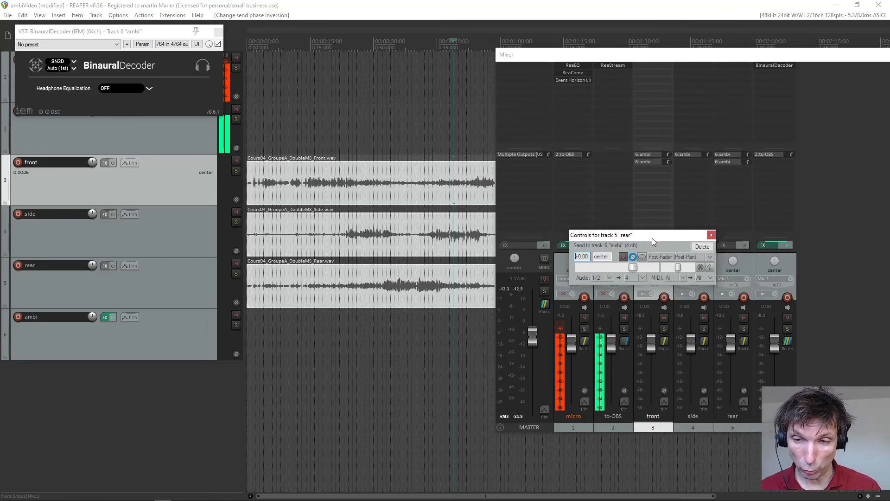
click(711, 236)
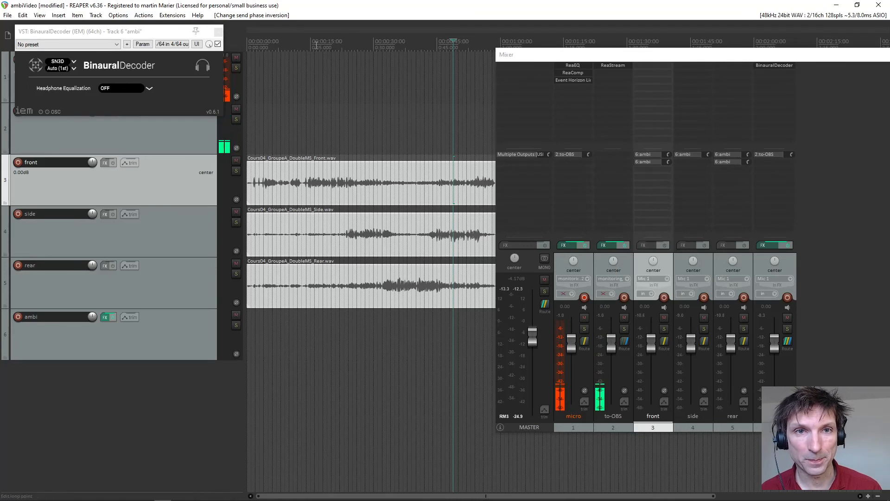
Mute the micro track and play the recording from about the 15-second mark.
click(584, 317)
click(309, 50)
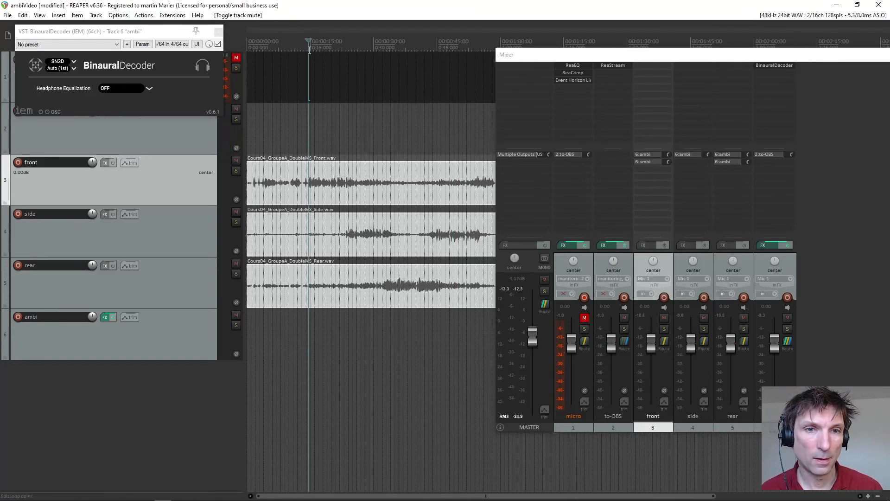
key(space)
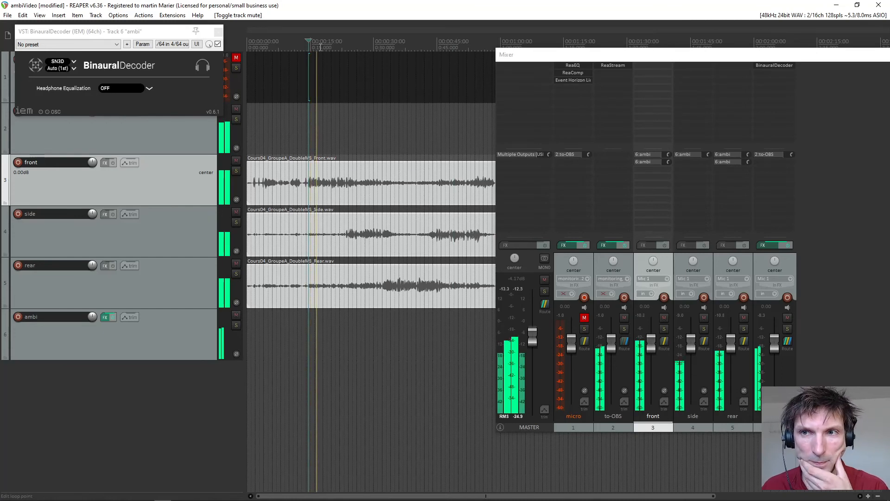
View the ambi track's BinauralDecoder during playback, close its window and move the mixer so that all track strips are visible.
click(772, 66)
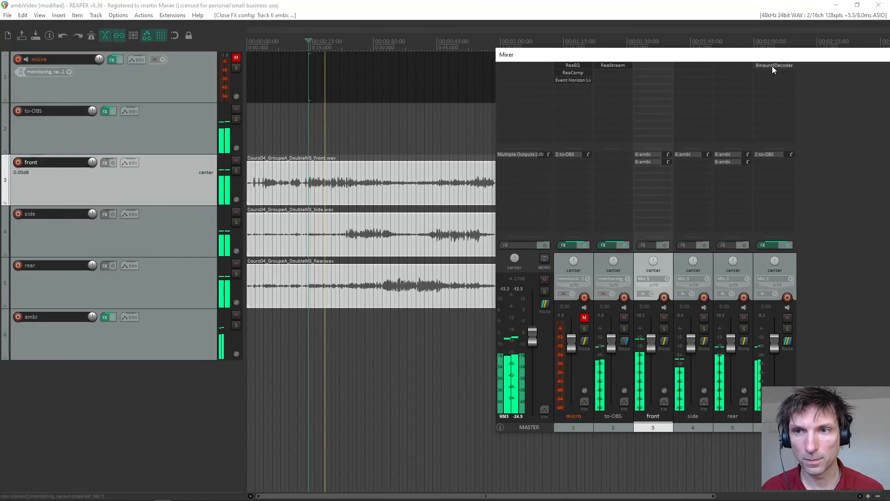
click(772, 64)
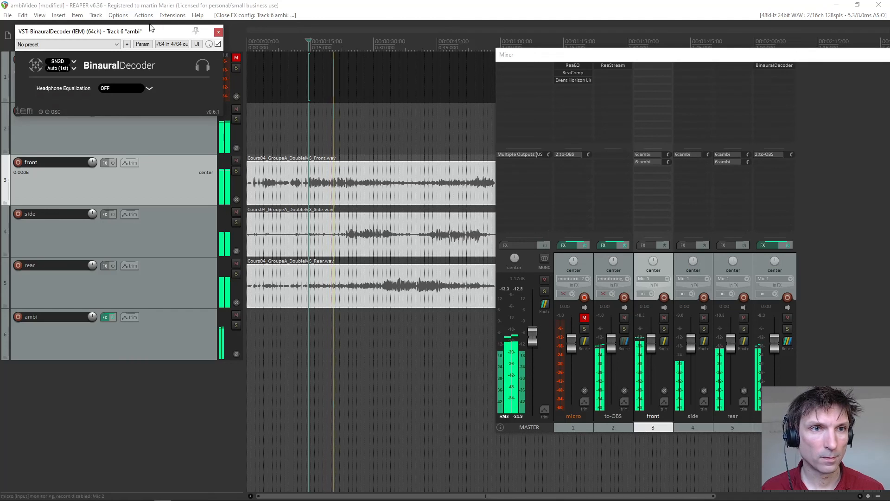
drag(150, 35, 771, 111)
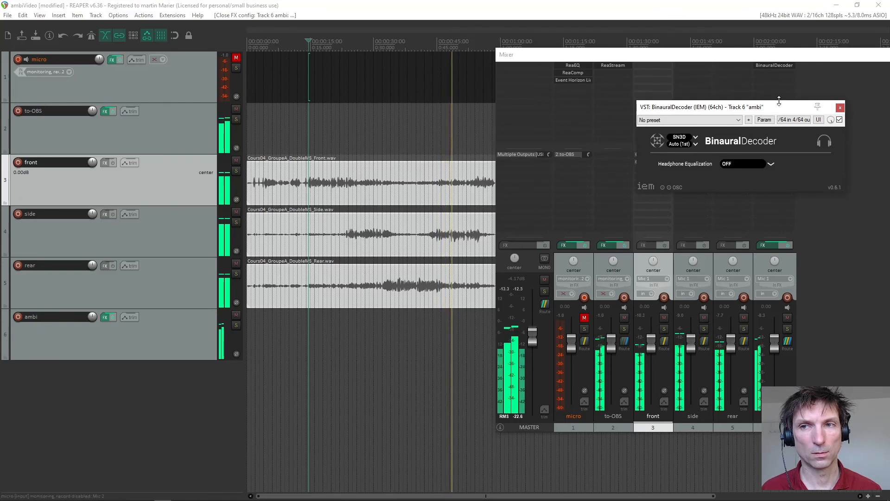
drag(773, 108, 754, 162)
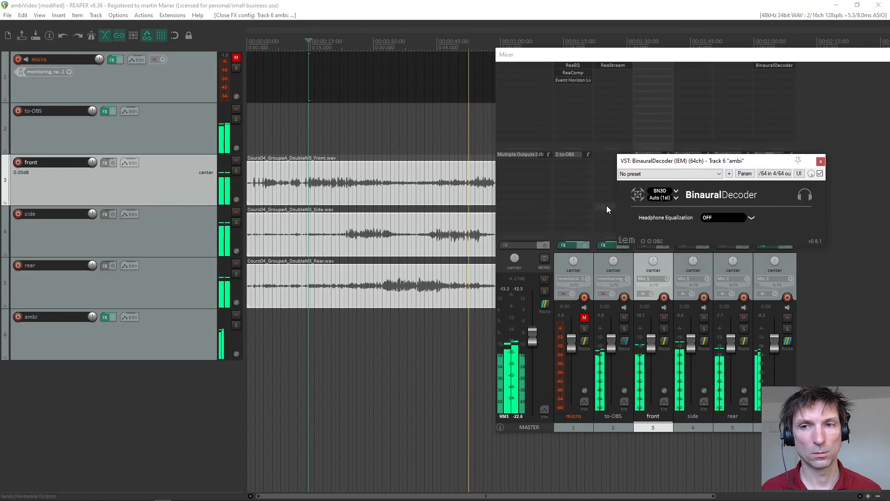
click(821, 161)
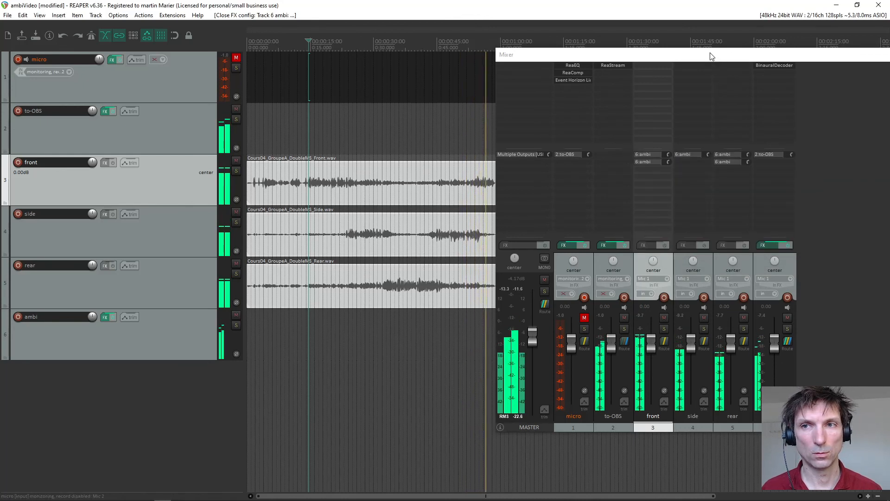
drag(712, 56, 560, 91)
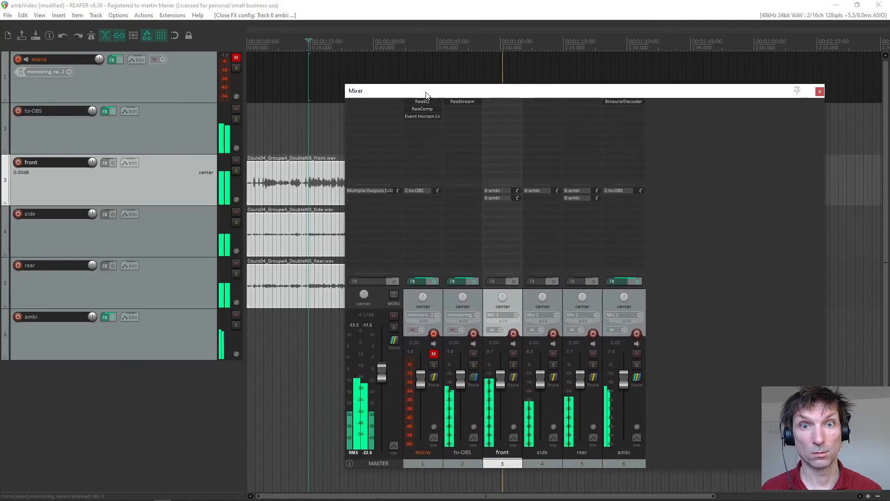